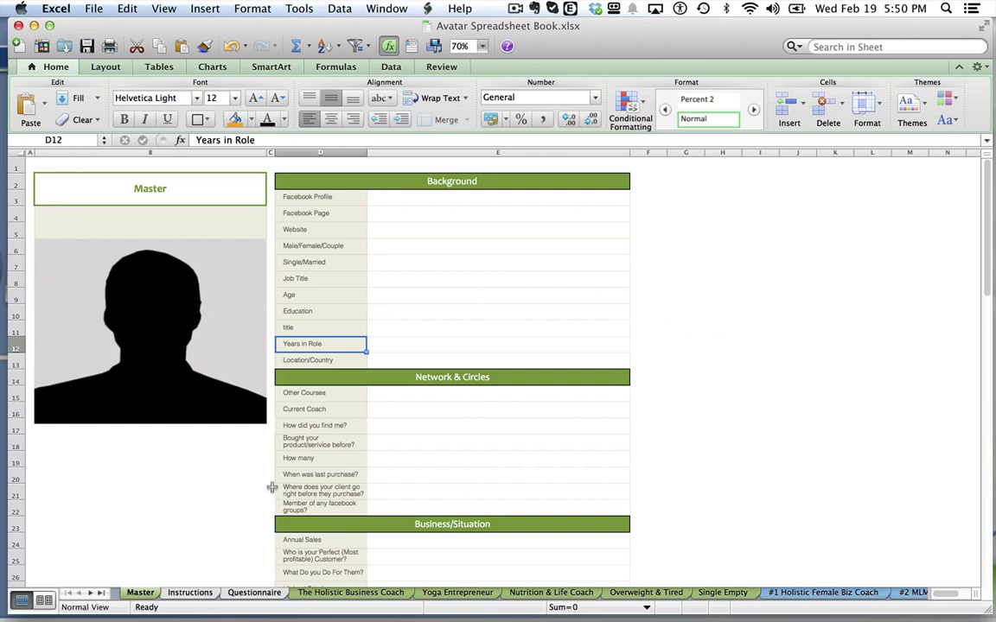
Open the Instructions sheet and review the first two instructions for creating customer avatars
left_click(183, 594)
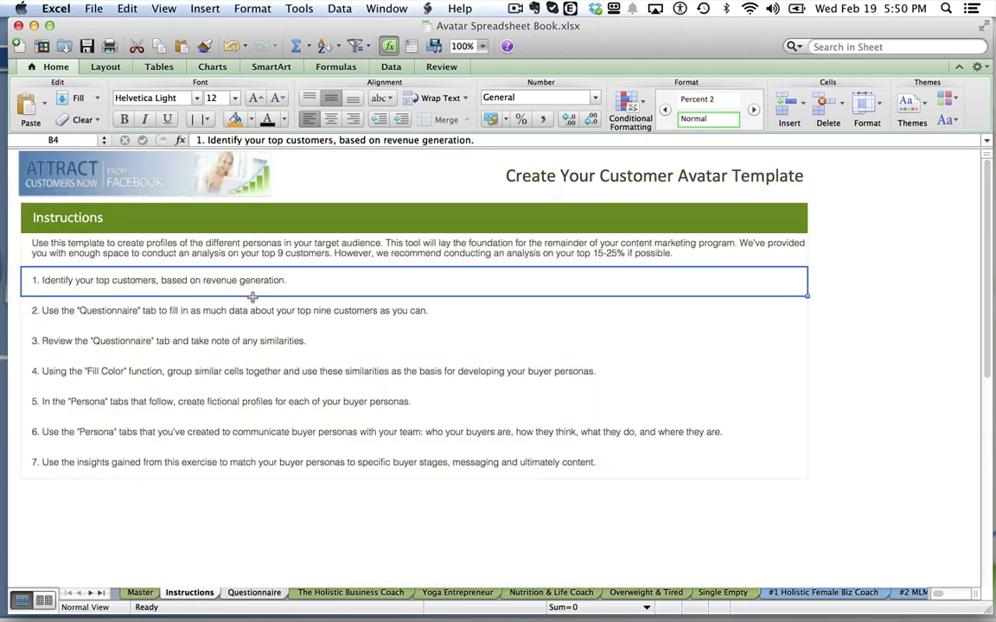
left_click(173, 316)
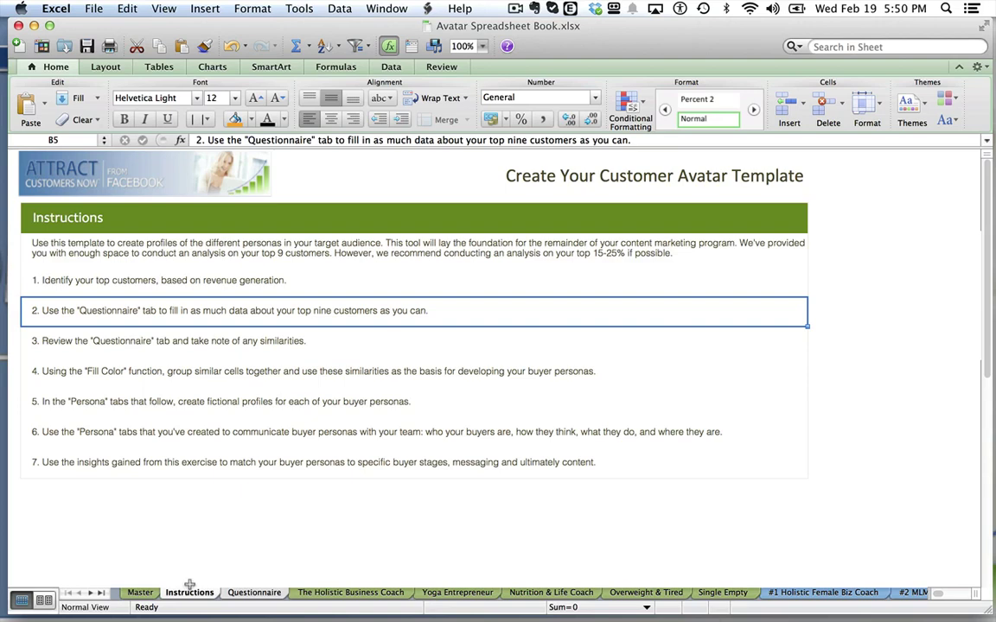
Create a copy of the Master sheet at the end of Avatar Spreadsheet Book.xlsx, keeping the destination's definitions for conflicting names
left_click(141, 593)
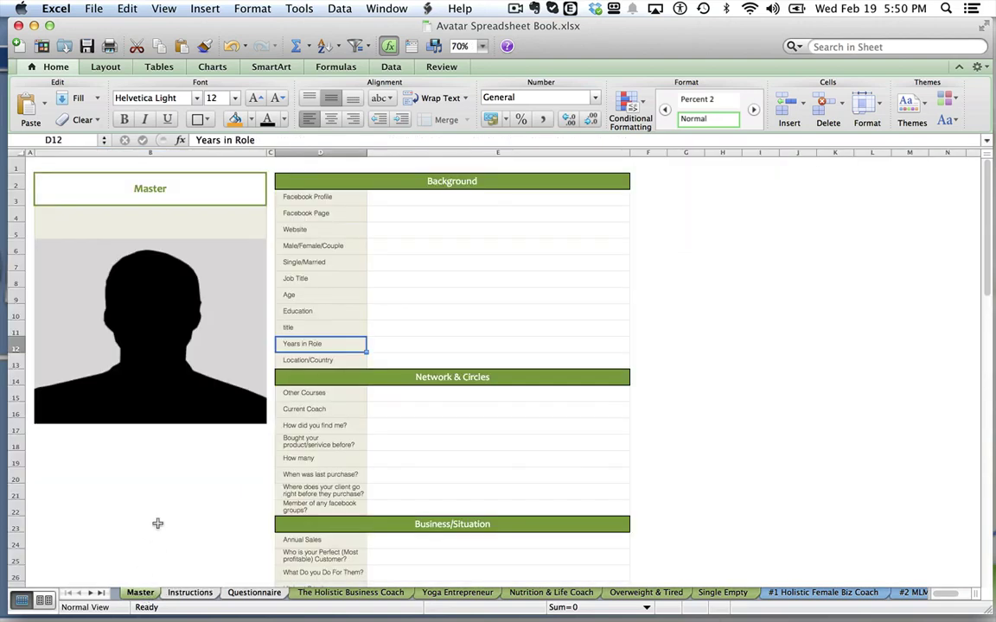
right_click(141, 594)
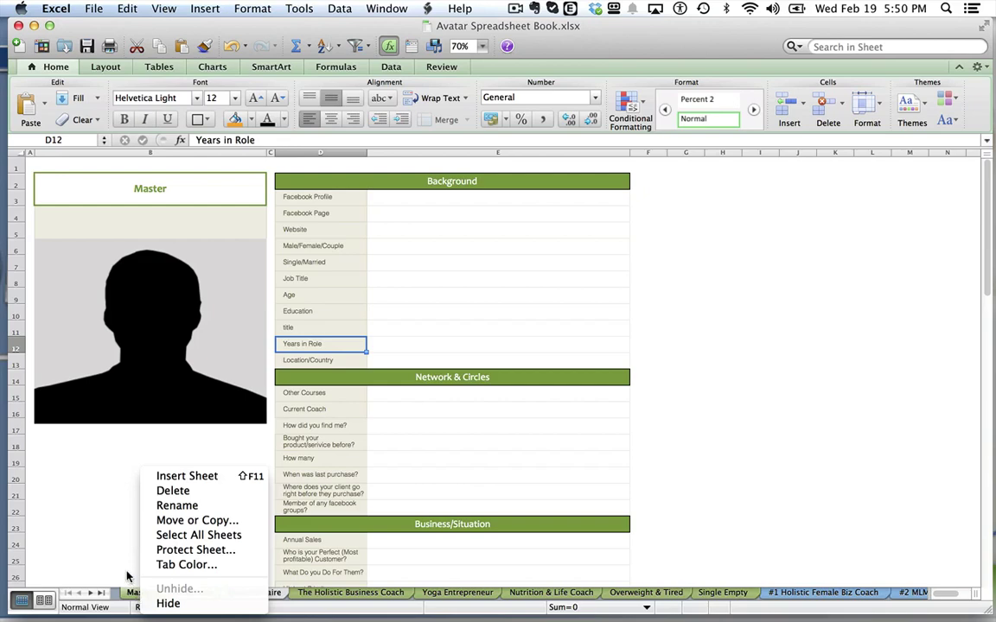
left_click(132, 593)
right_click(132, 594)
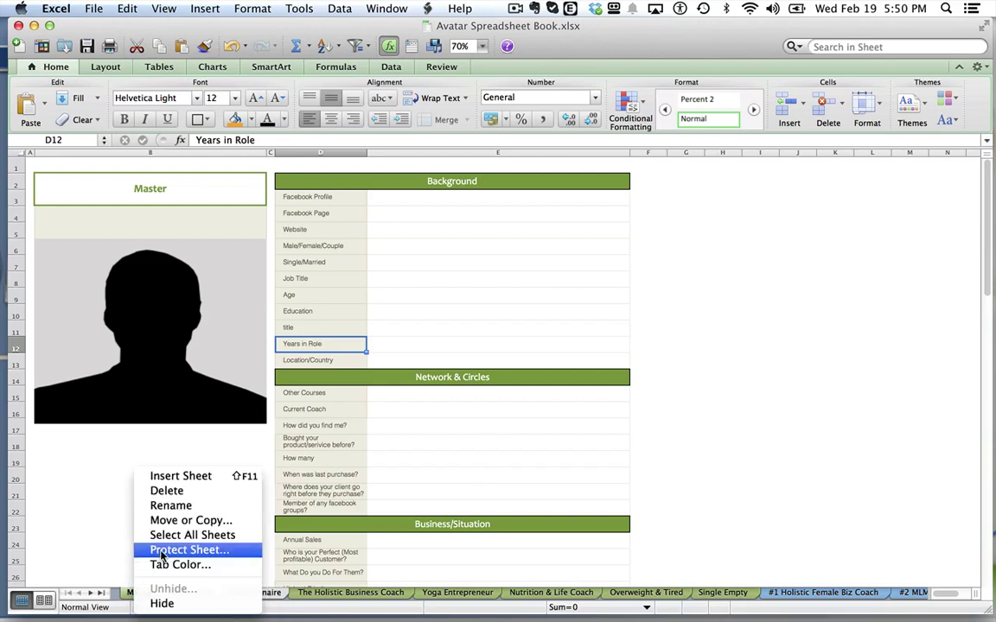
left_click(189, 522)
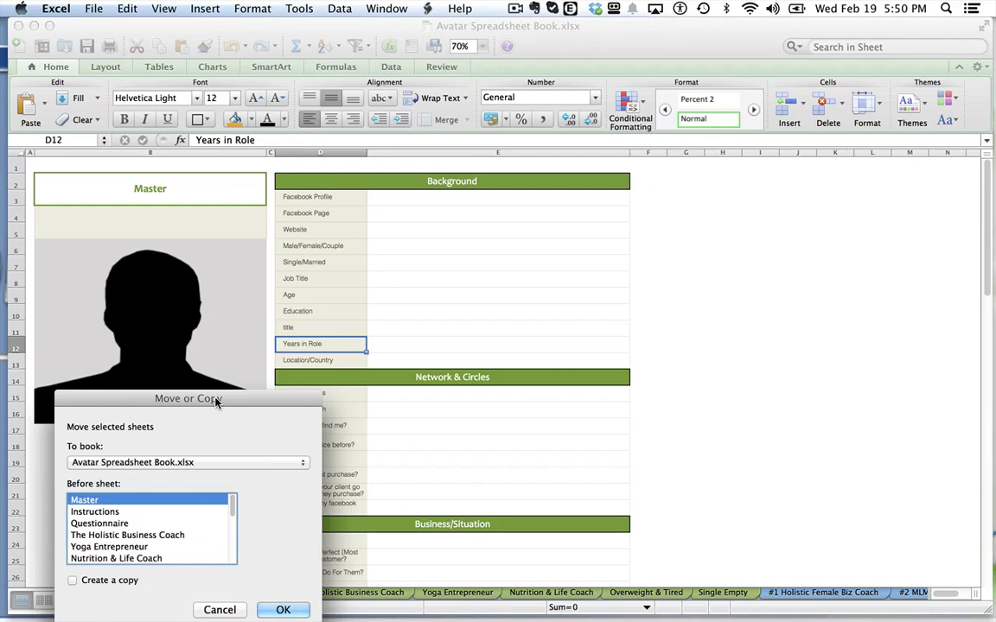
left_click_drag(215, 401, 237, 276)
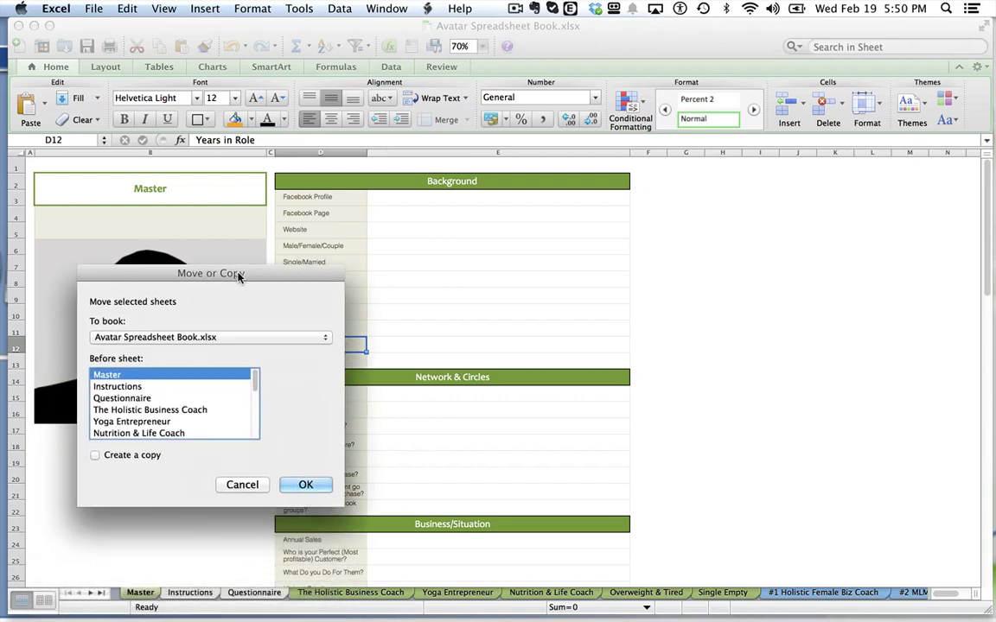
left_click(96, 455)
left_click_drag(256, 383, 256, 427)
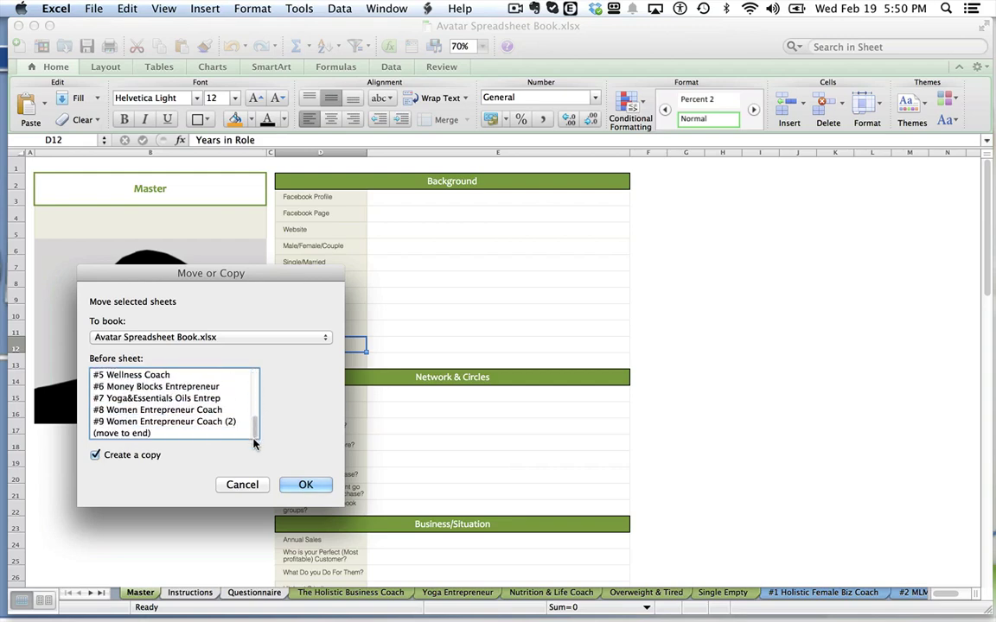
left_click(127, 434)
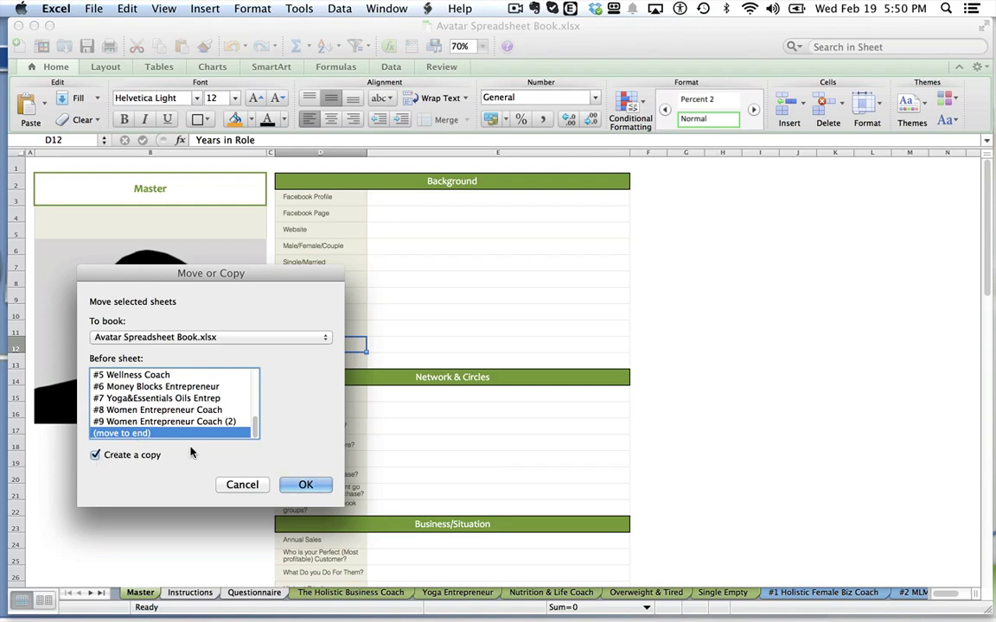
left_click(304, 486)
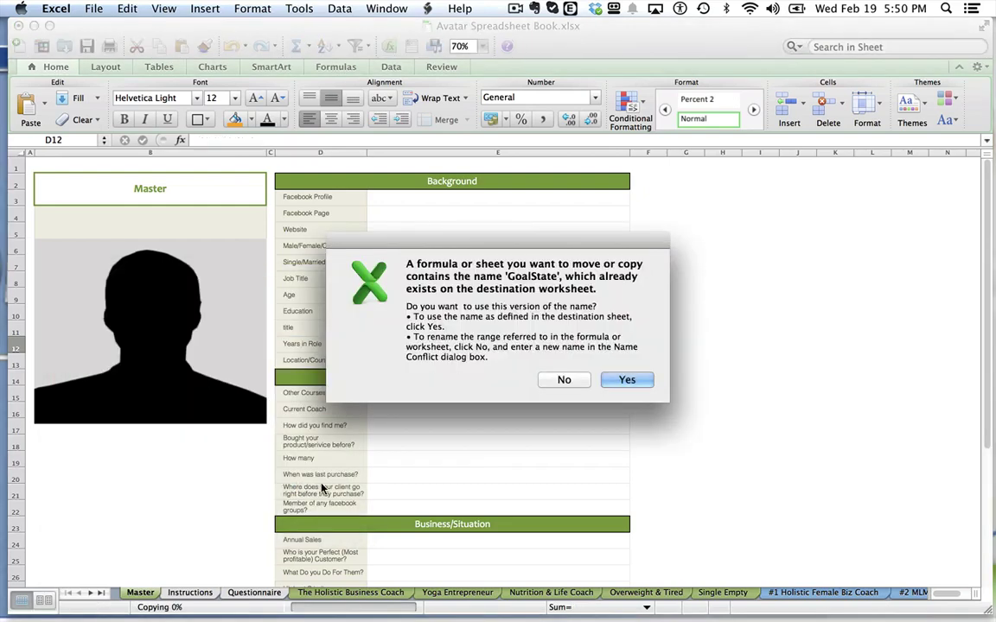
left_click(629, 381)
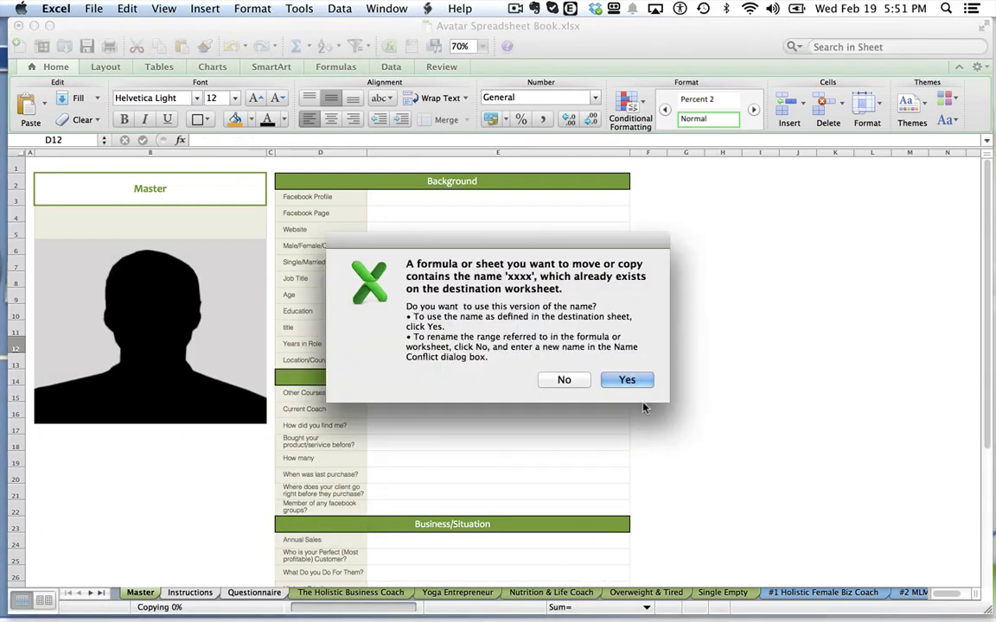
left_click(622, 380)
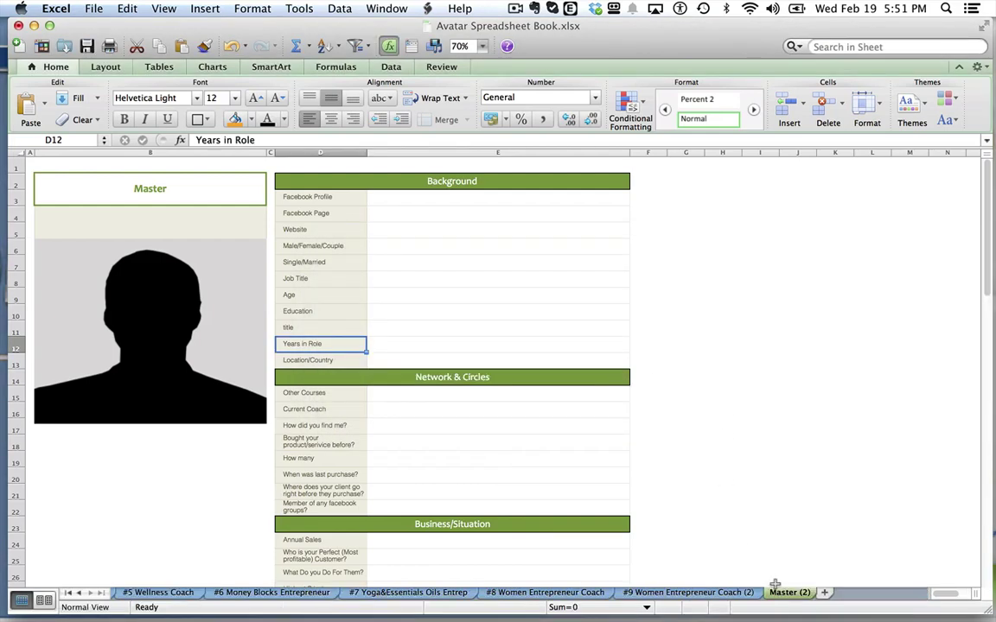
Enter "Fill in master" as the Website value in the copied Master sheet
left_click(418, 225)
type("Fill in master")
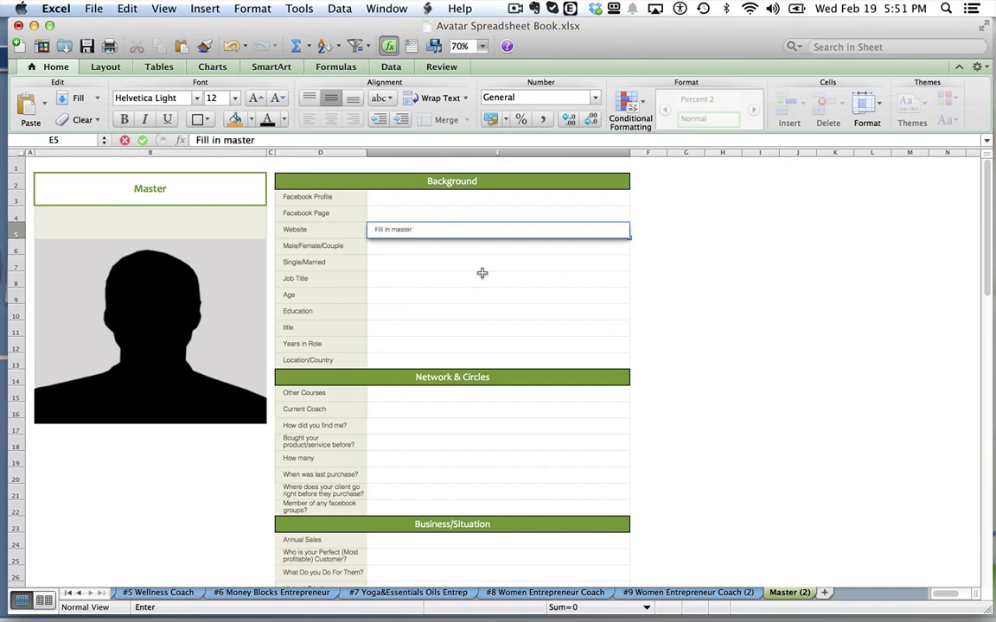
key("Return")
left_click(292, 249)
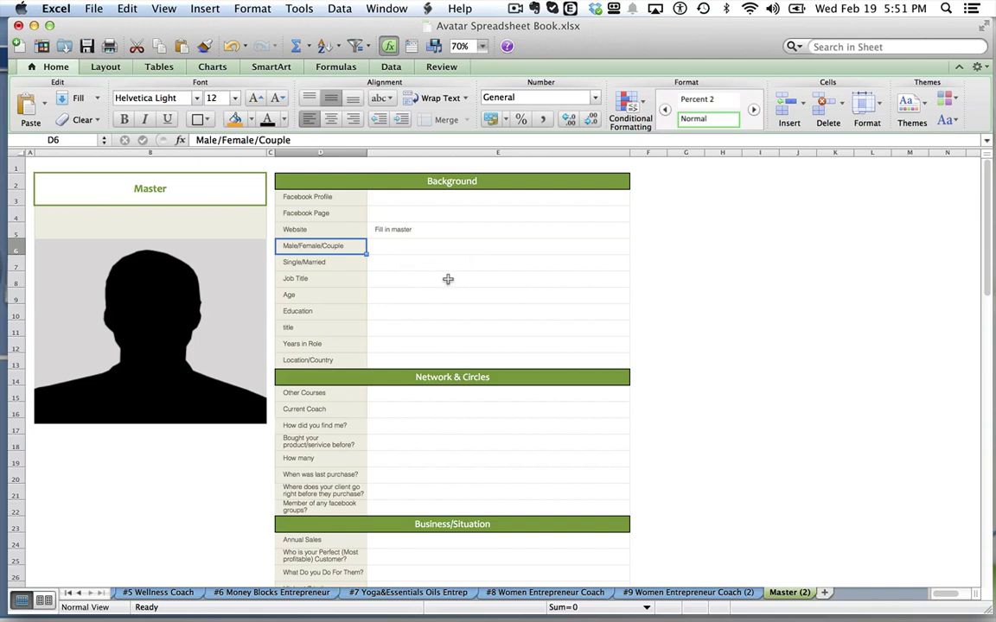
left_click(408, 282)
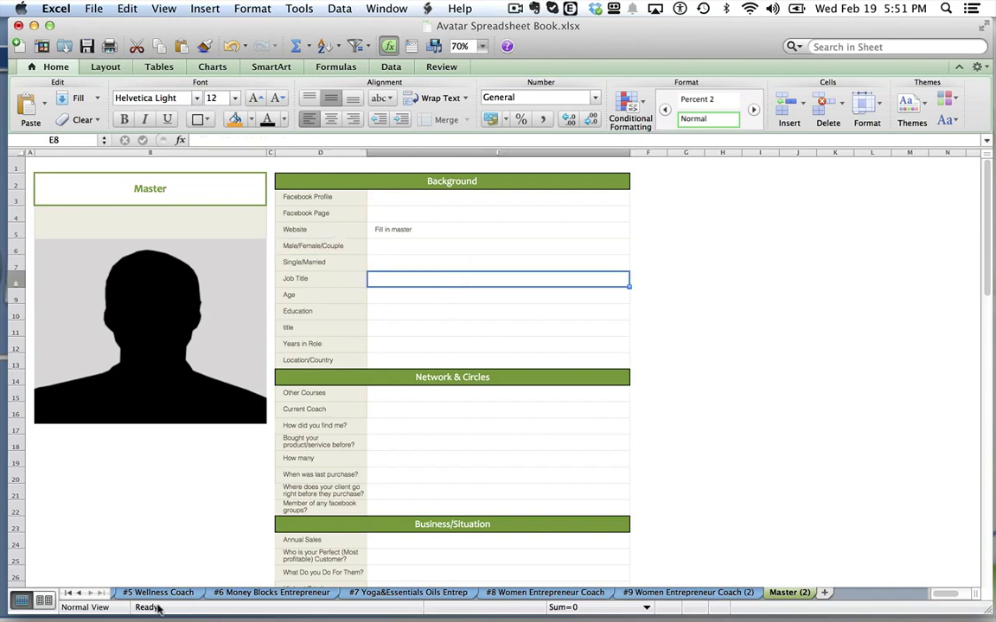
Review the customer profile sheets from #1 Holistic Female Biz Coach through #4 Health & Fitness Coach
left_click(79, 593)
double_click(79, 593)
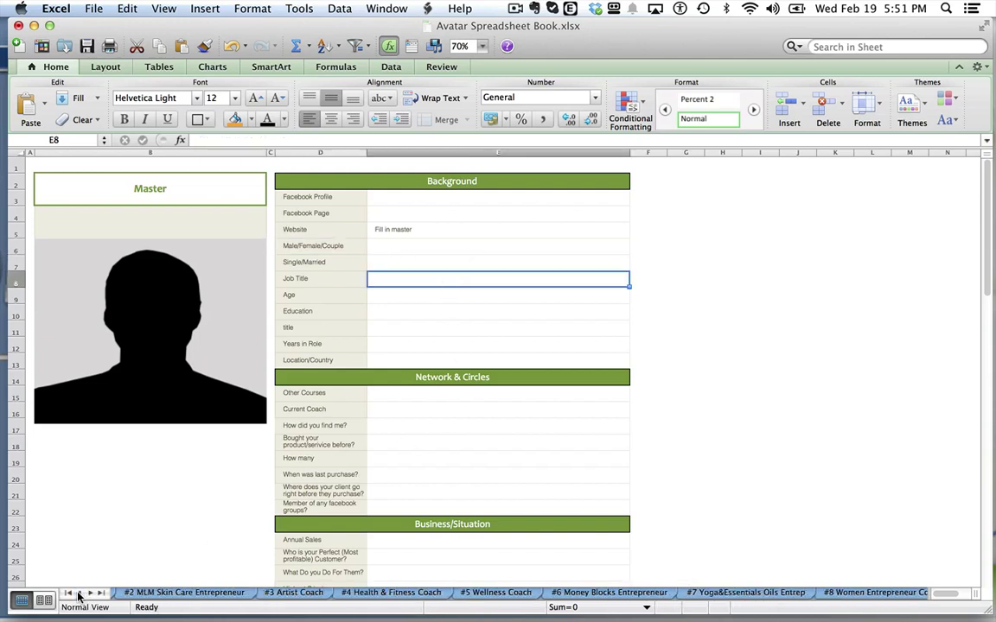
double_click(79, 593)
left_click(79, 593)
left_click(338, 593)
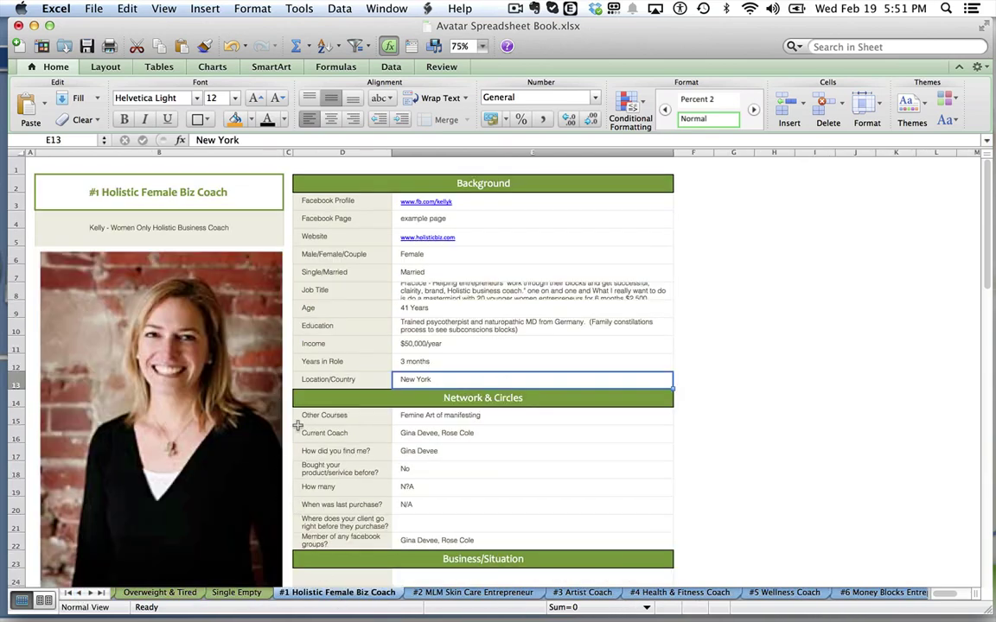
left_click(468, 593)
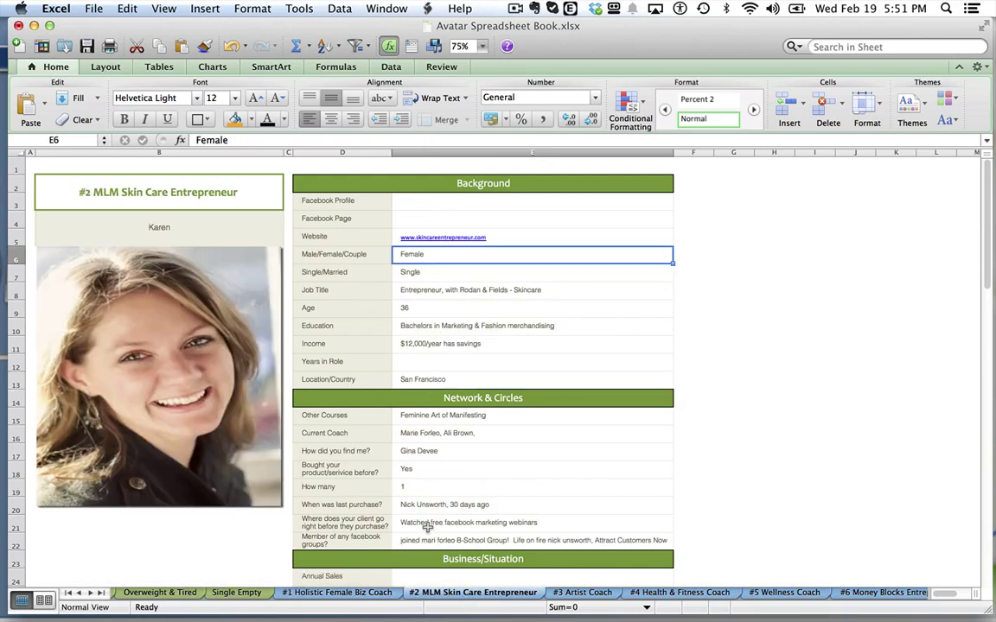
left_click(371, 594)
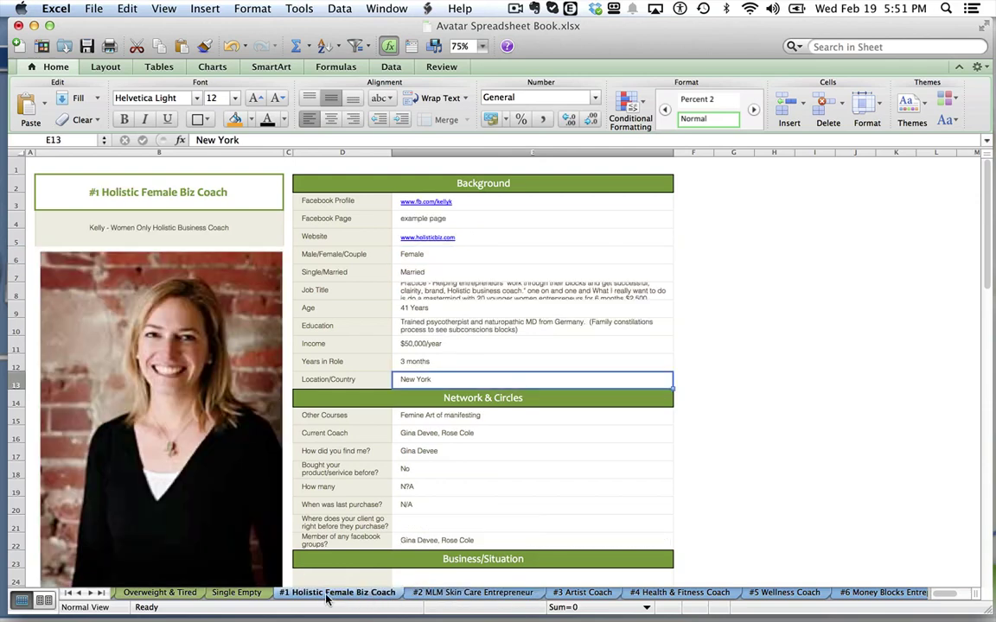
left_click(491, 595)
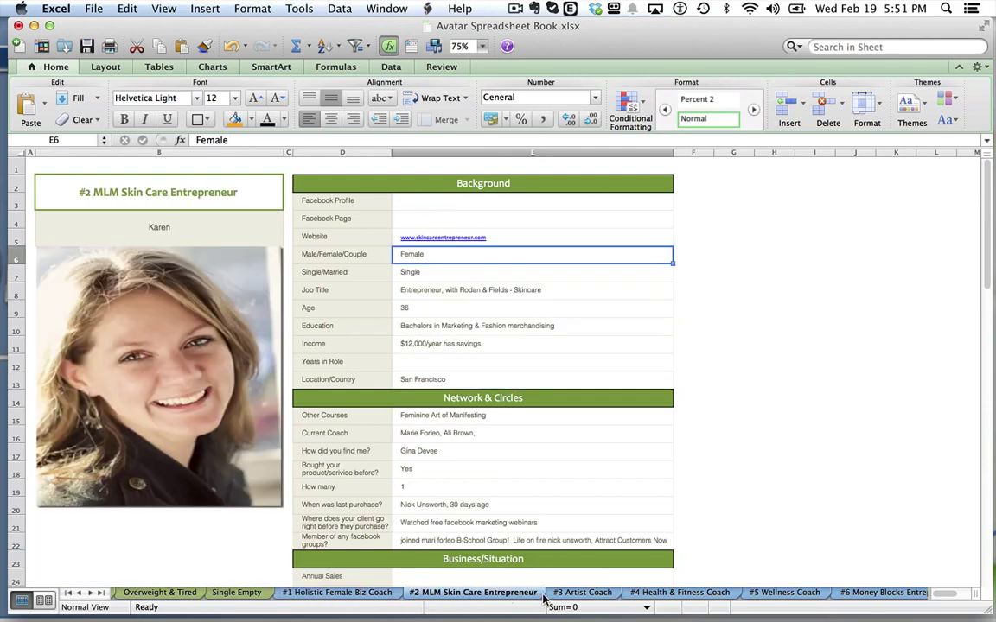
left_click(600, 596)
left_click(679, 593)
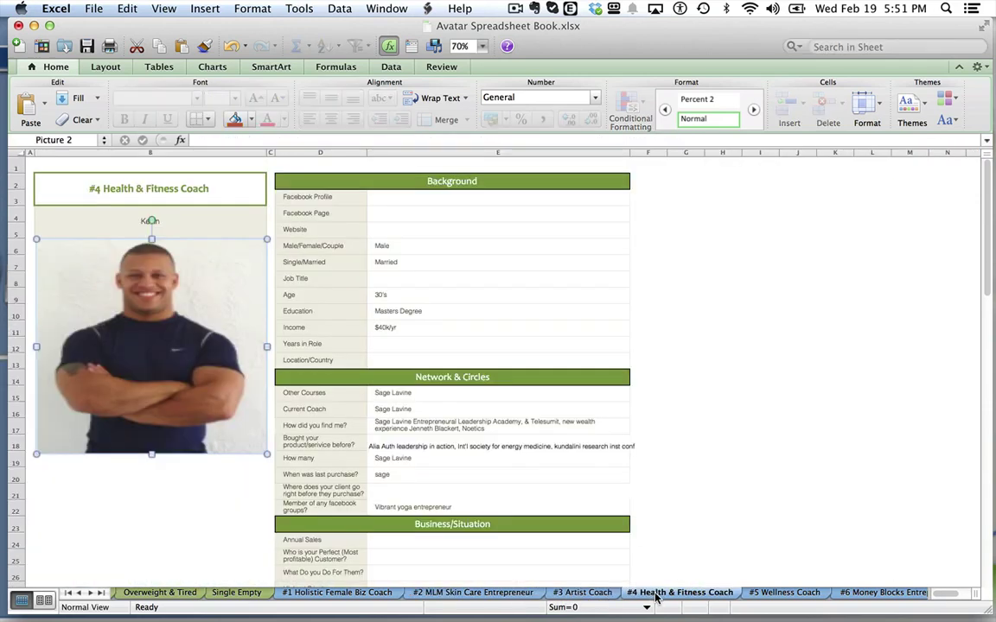
Look through the #9 and #8 Women Entrepreneur Coach sheets and the #7 Yoga&Essentials Oils Entrep sheet
scroll(101, 597, "right", 6)
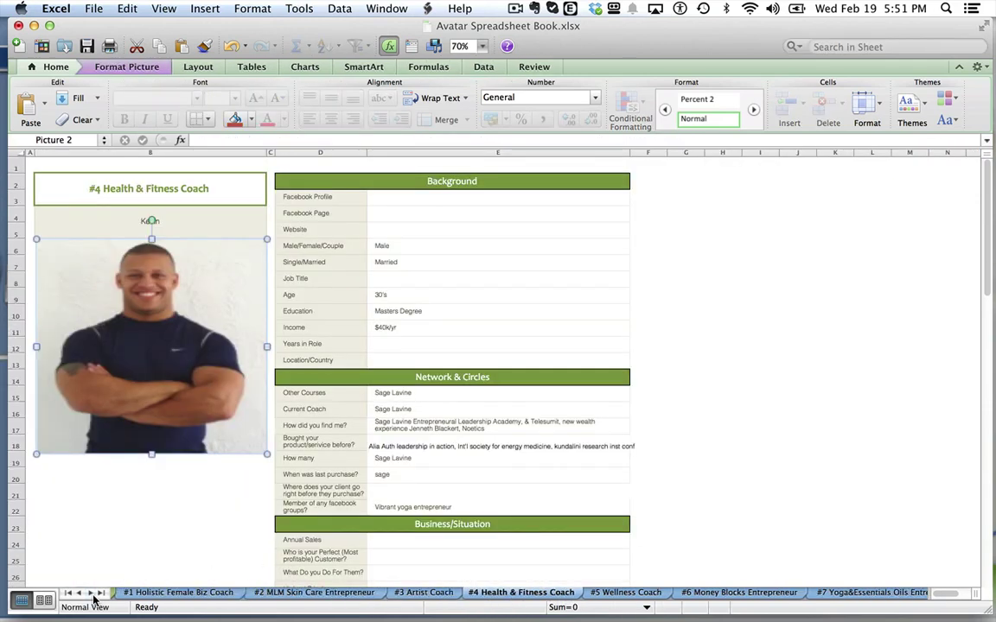
left_click(644, 594)
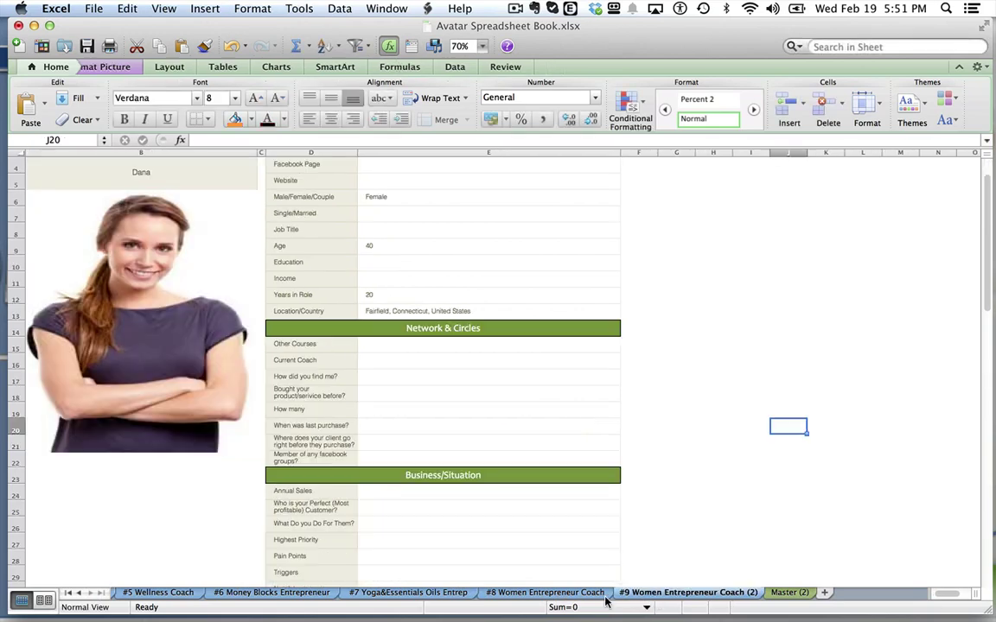
left_click(553, 593)
left_click(408, 593)
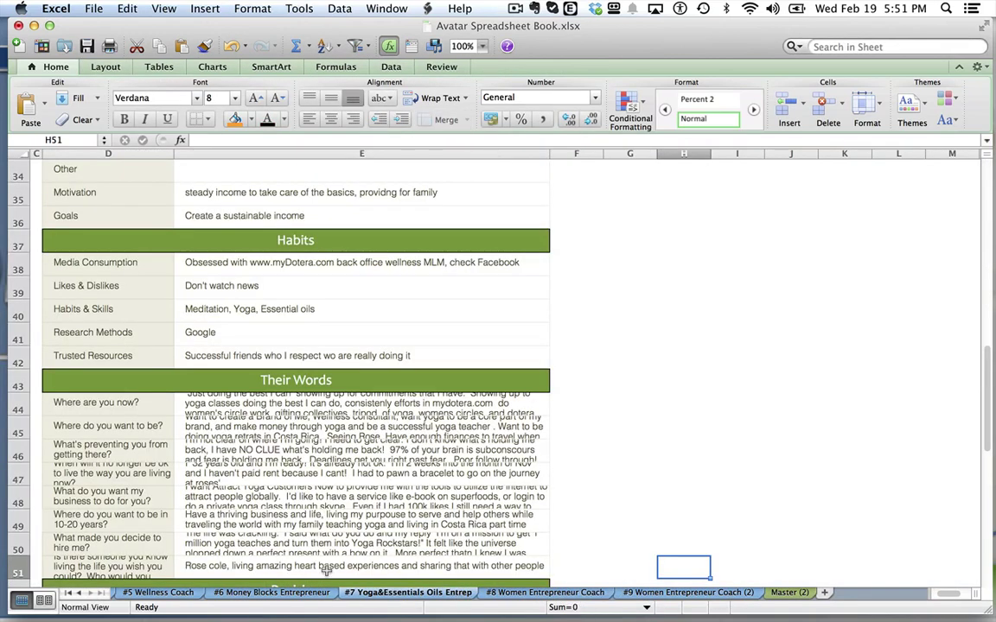
Open the Questionnaire sheet and examine its Background section from the Job Title row up to the top
left_click(68, 594)
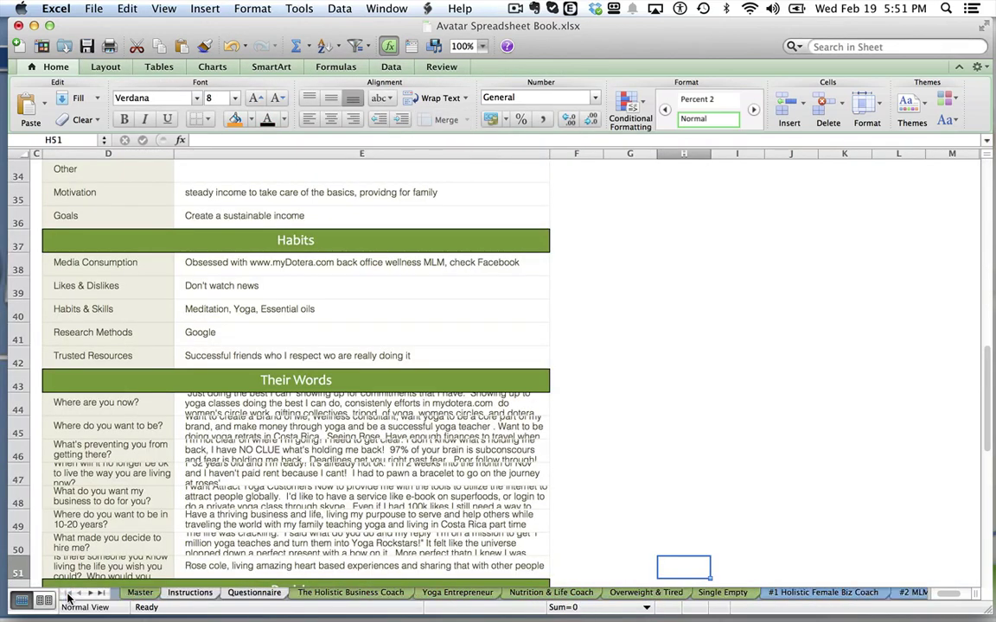
left_click(251, 593)
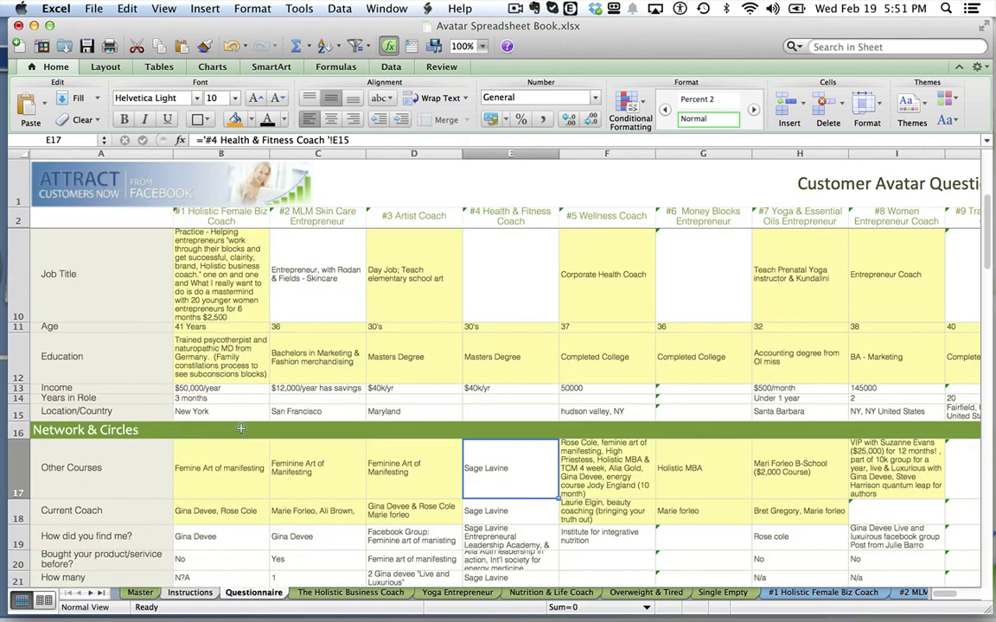
left_click(217, 294)
key("Up")
key("Up")
key("Up")
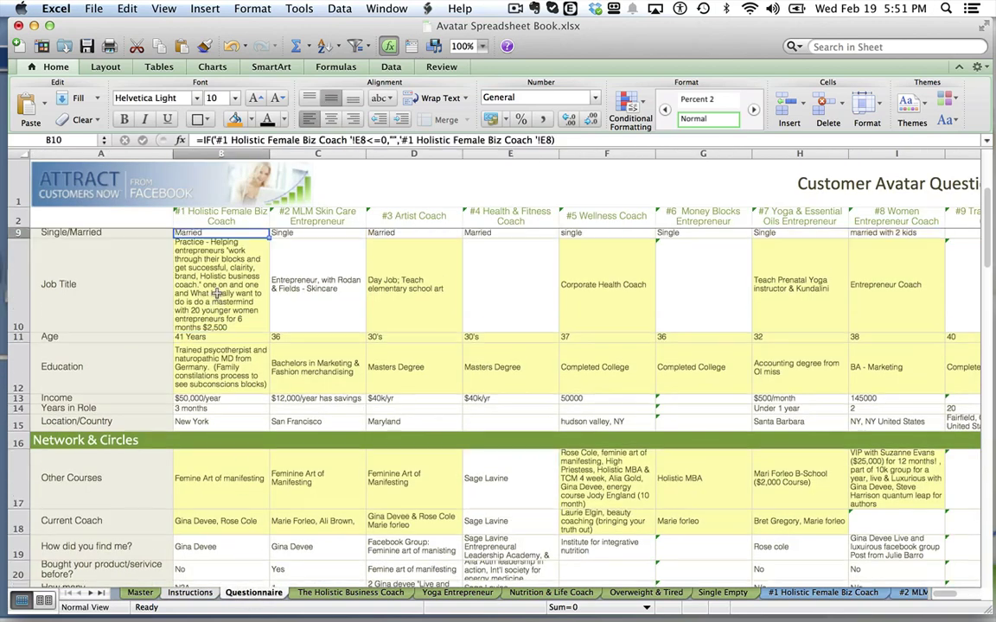
key("Up")
key("Up")
key("Up")
key("Up")
key("Up")
key("Up")
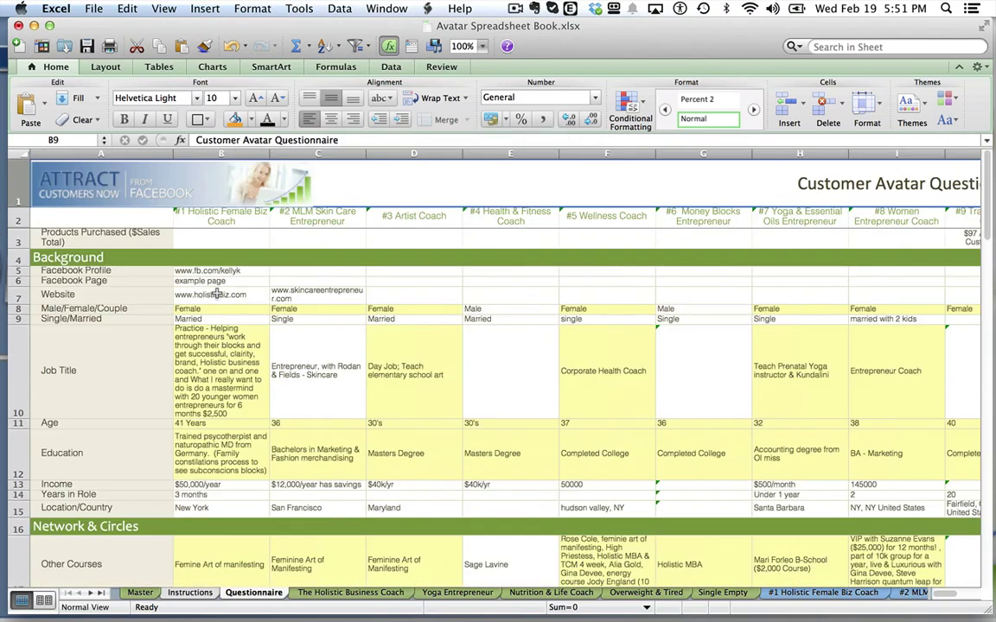
key("Down")
key("Down")
left_click(197, 261)
Inspect the Questionnaire's customer headers #1 to #4 and the Job Title cells of the first two customers to see their linked formulas
left_click(222, 215)
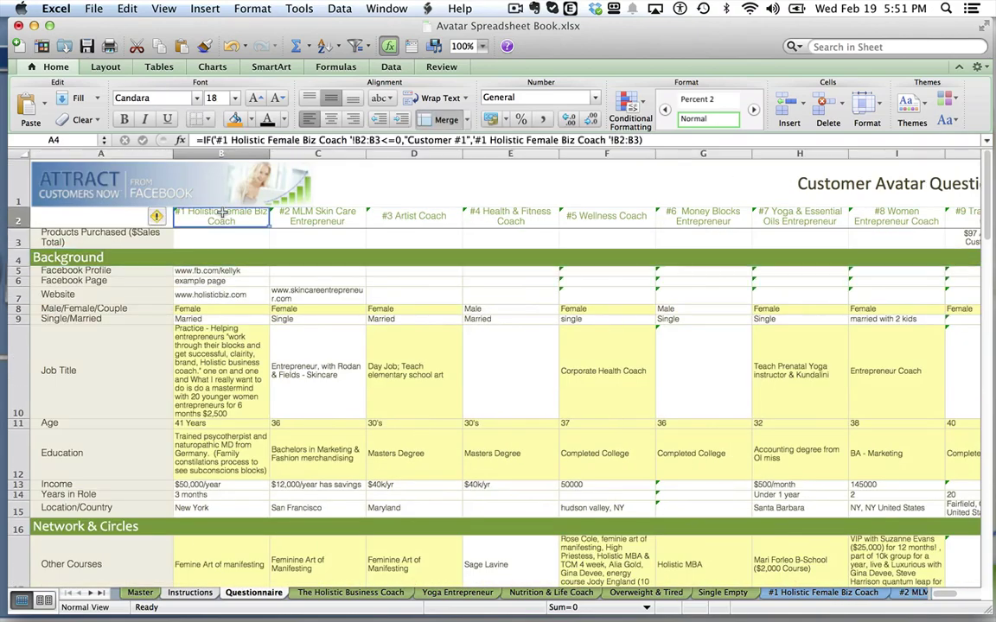
left_click(202, 327)
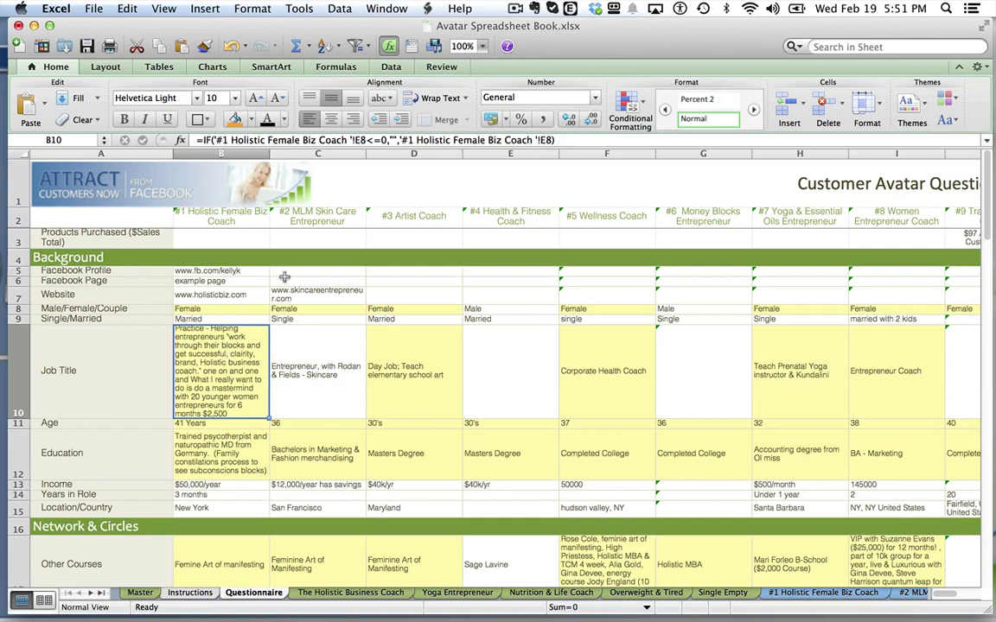
left_click(324, 221)
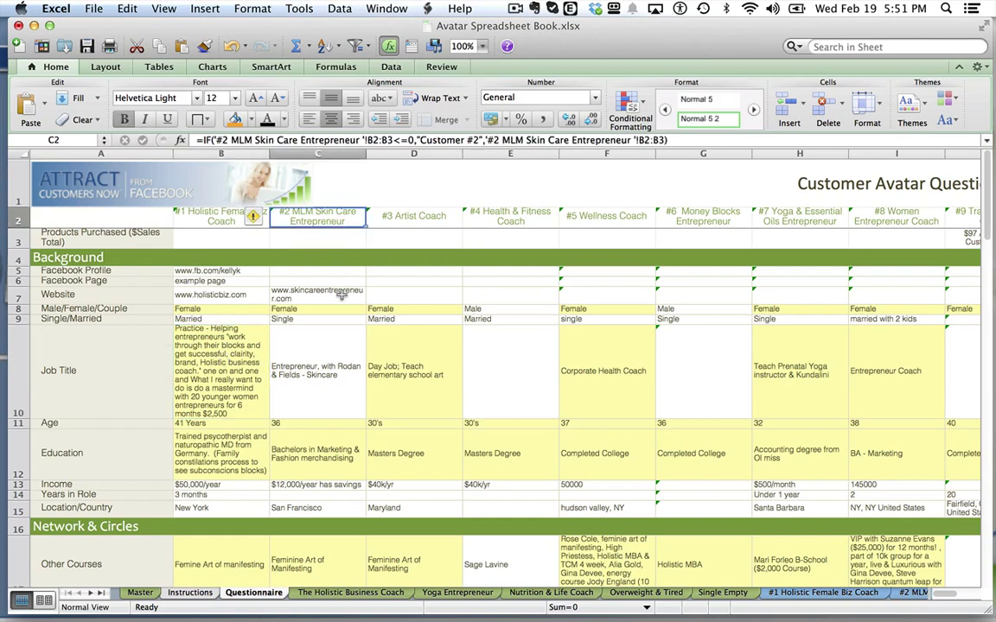
left_click(328, 352)
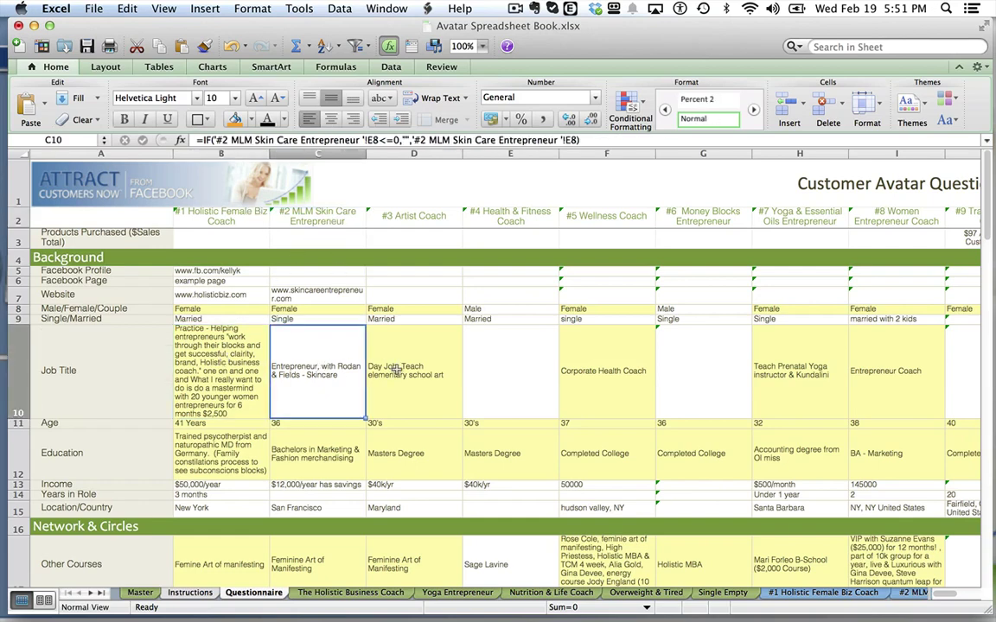
left_click(413, 216)
left_click(510, 216)
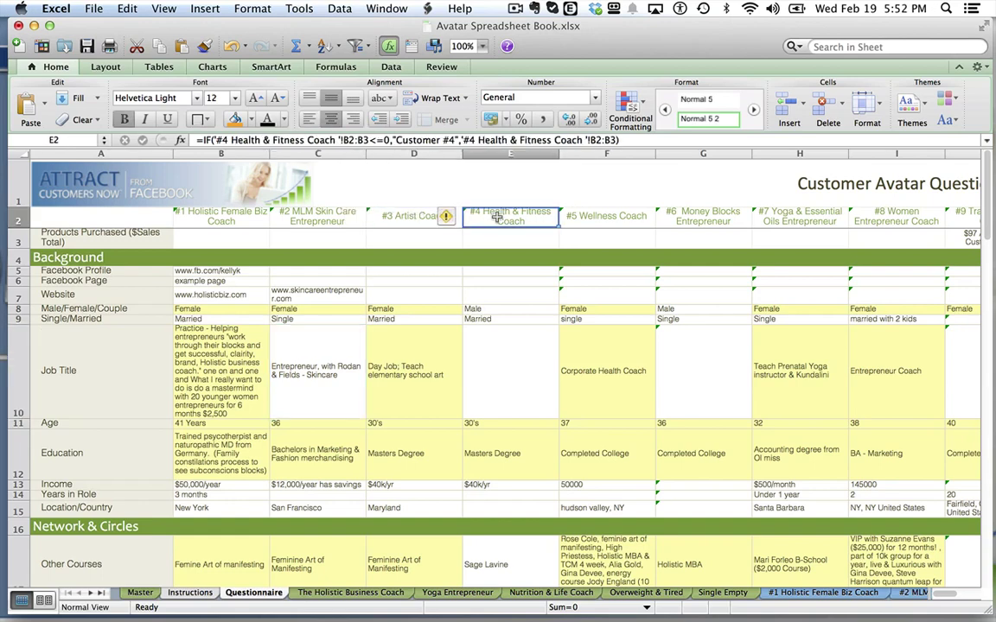
Examine the first customer's Job Title and compare the highlighted Education answers across the neighbouring customers
left_click(232, 363)
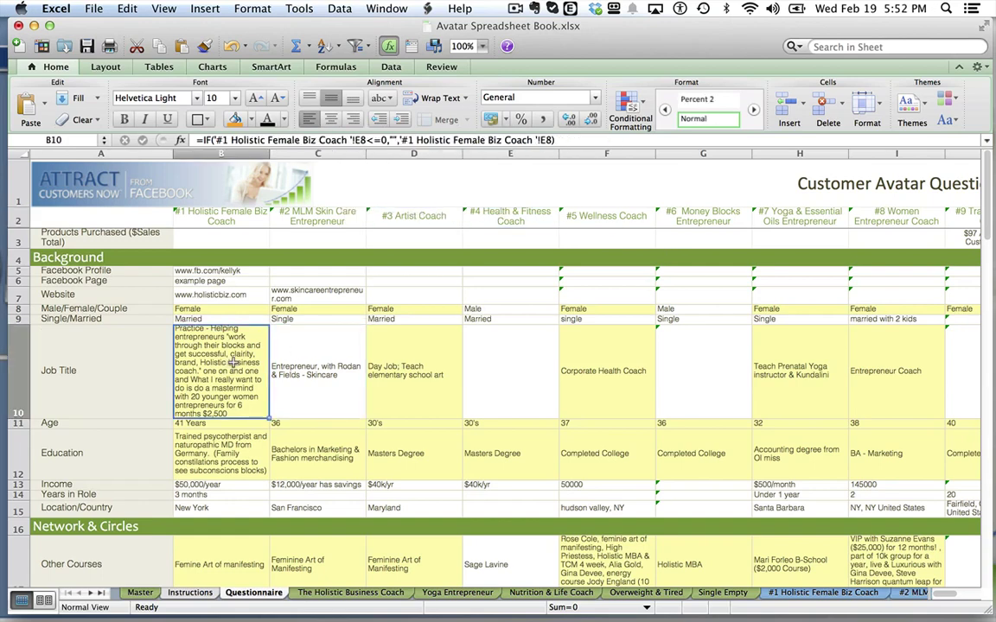
key("Down")
key("Down")
key("Right")
key("Right")
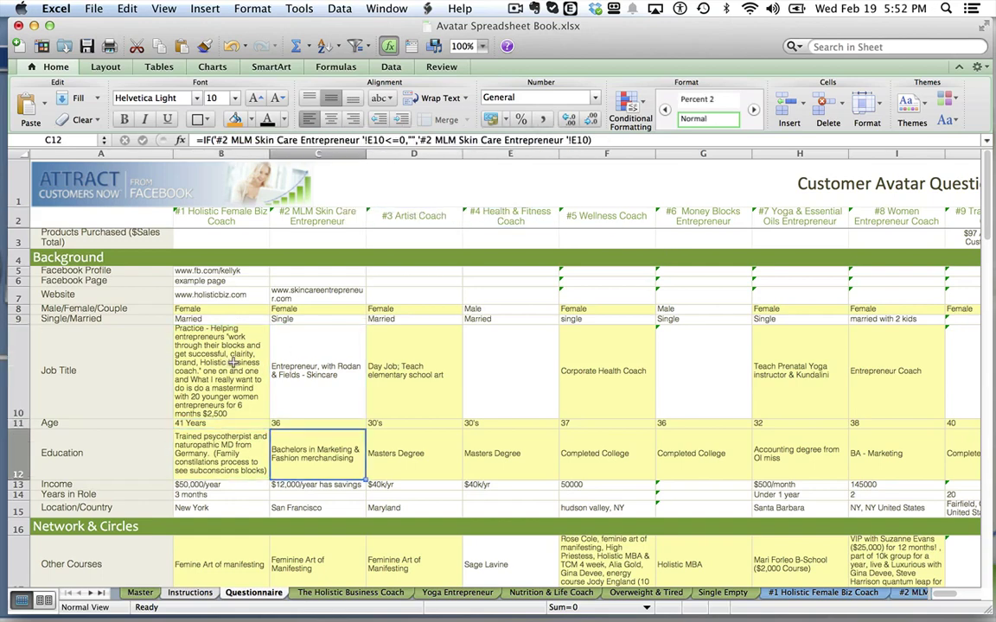
Compare the highlighted Age and Education answers from the #2 customer across to the #5 Wellness Coach
key("Up")
key("Up")
key("Down")
key("Down")
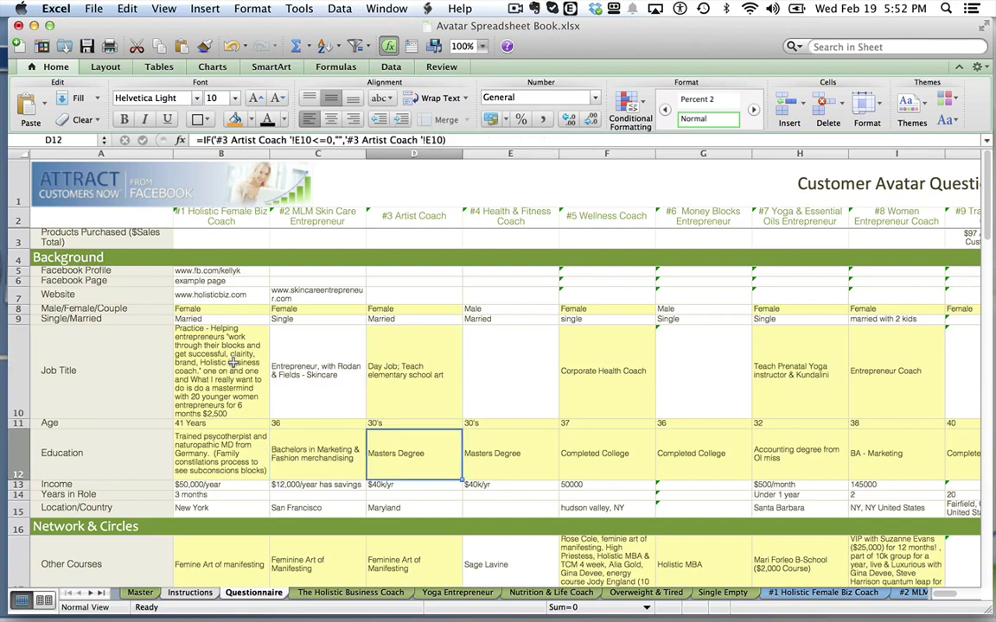
key("Right")
key("Right")
key("Up")
key("Up")
key("Up")
key("Down")
key("Down")
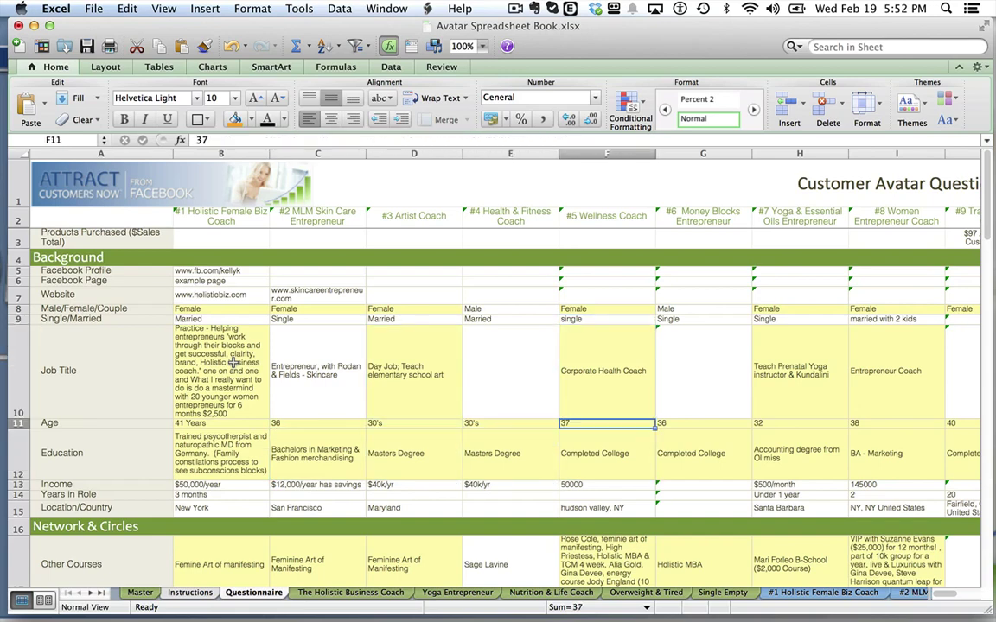
key("Down")
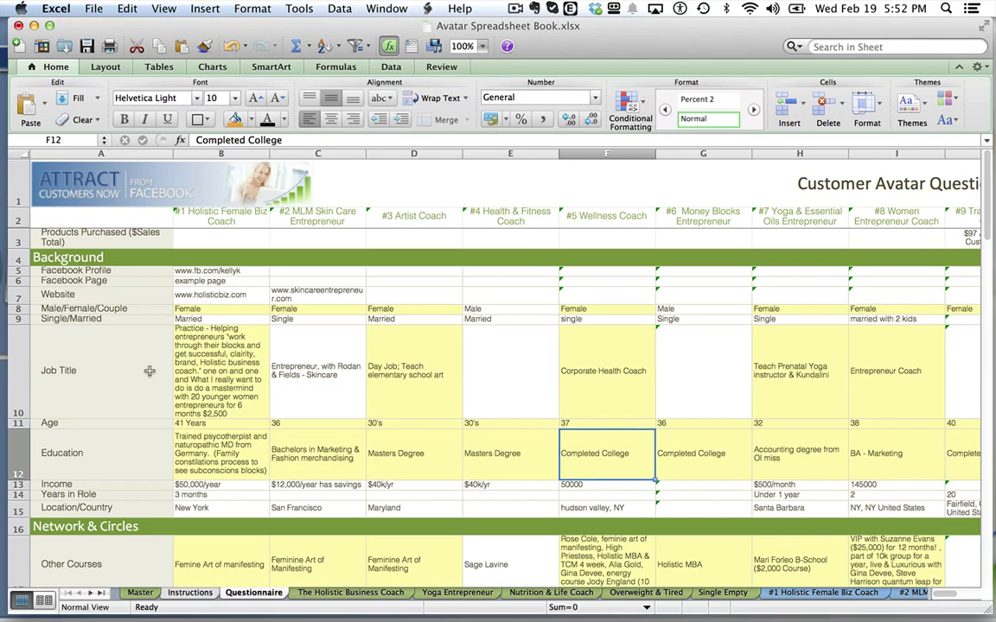
Inspect the highlighted Job Title answers of customers #1, #3, #5, #7 and #8, plus the first customer's Age and Education
left_click(198, 335)
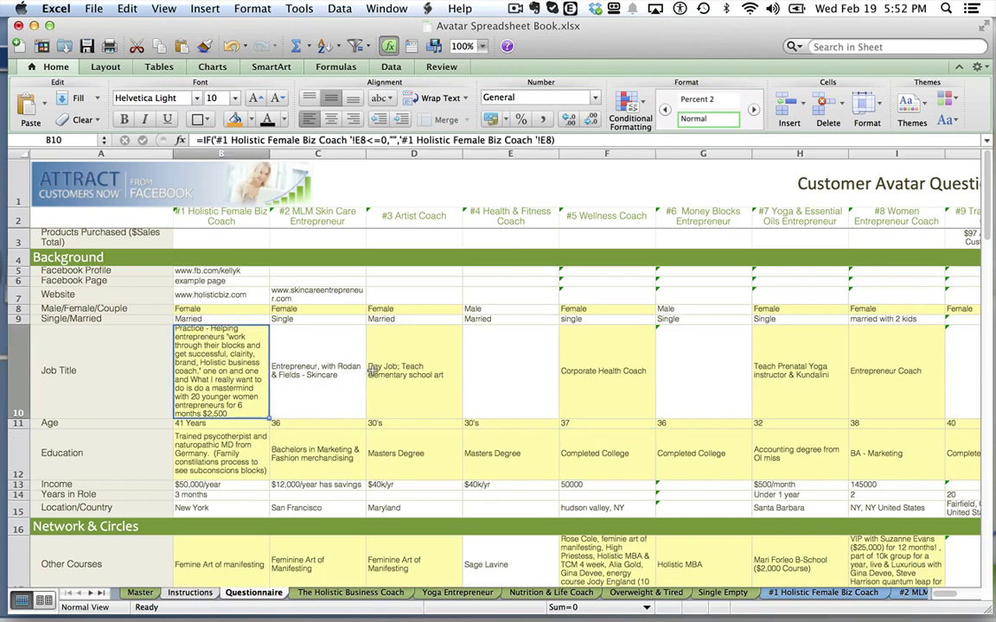
left_click(386, 337)
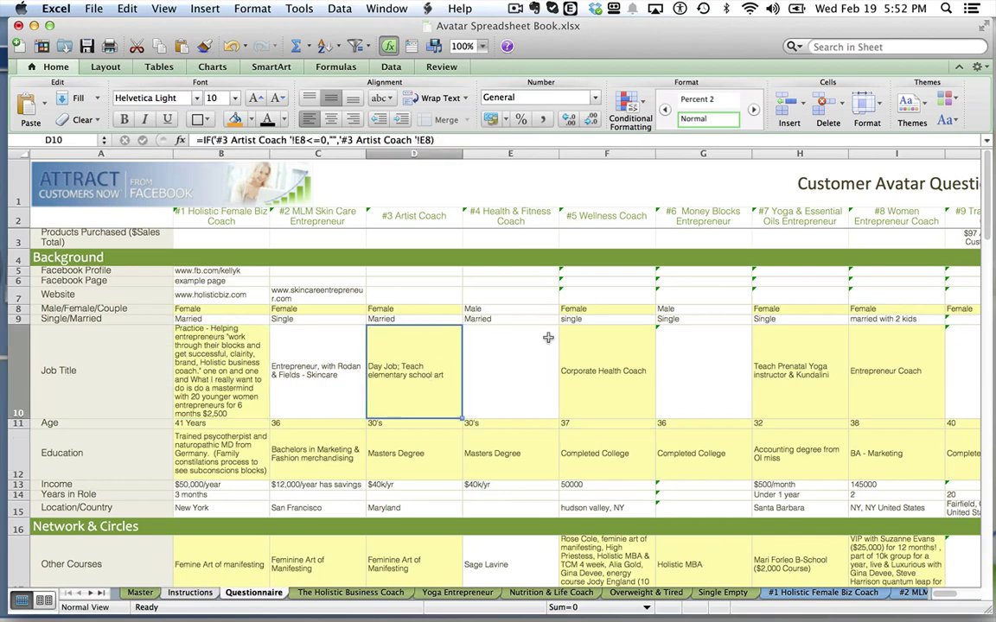
left_click(608, 366)
left_click(787, 367)
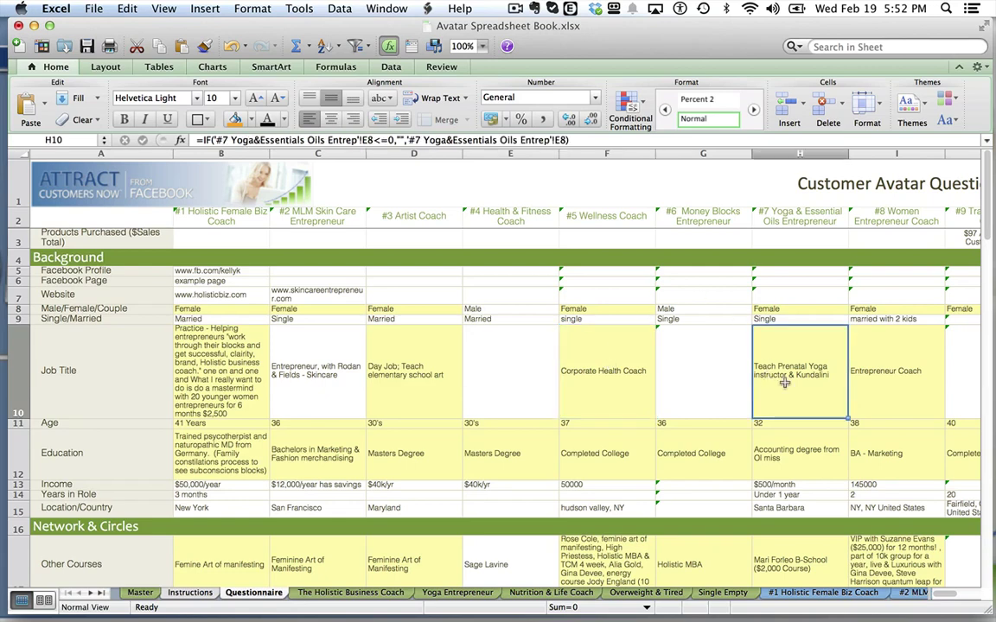
left_click(880, 371)
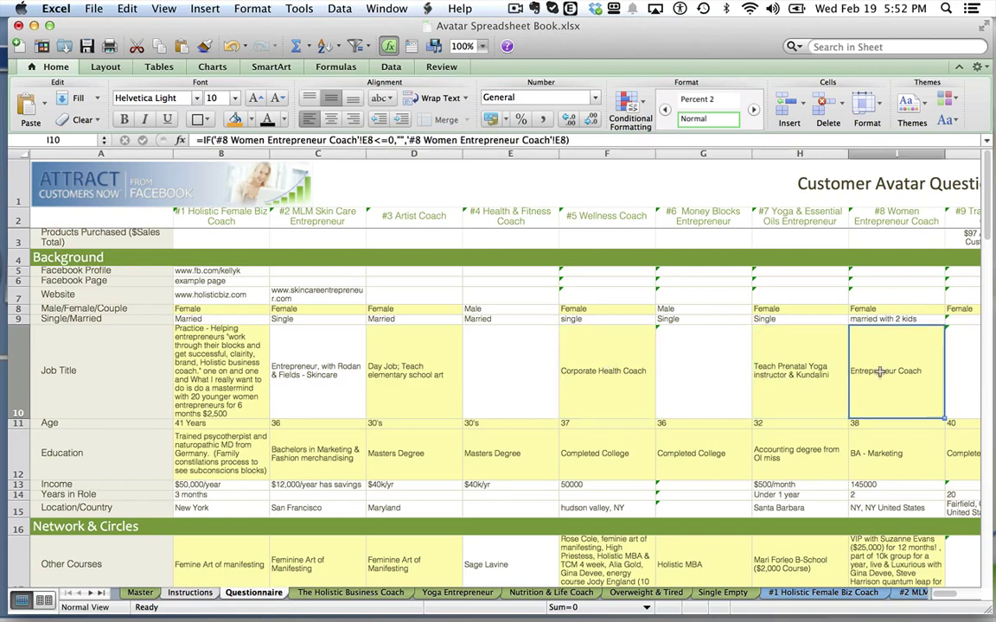
left_click(226, 426)
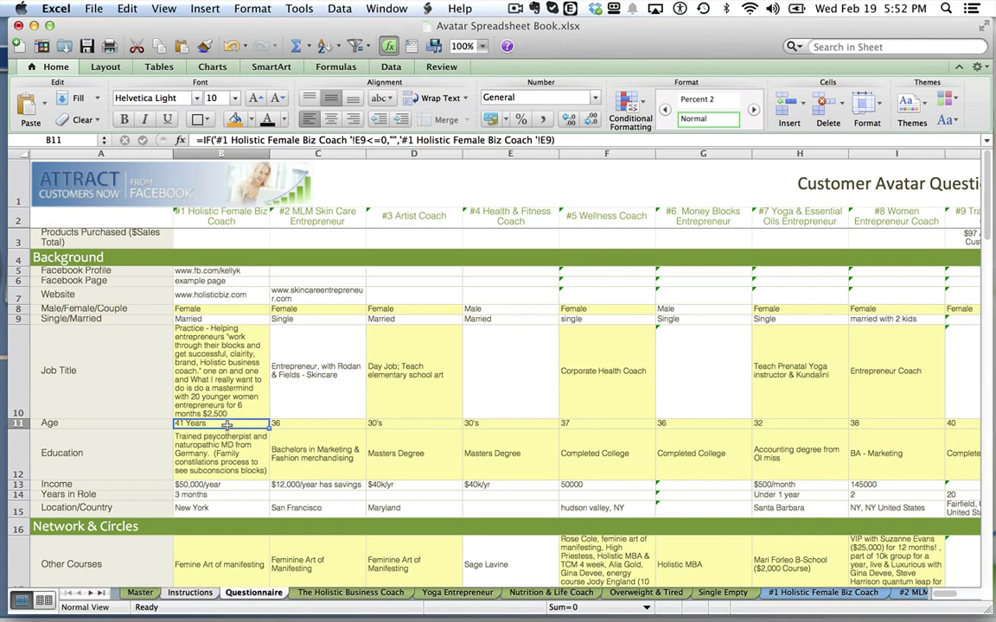
key("Down")
Compare the Other Courses answers in Network & Circles from customer #1 to #8, ending at the #8 customer's Current Coach cell
scroll(226, 426, "down", 5)
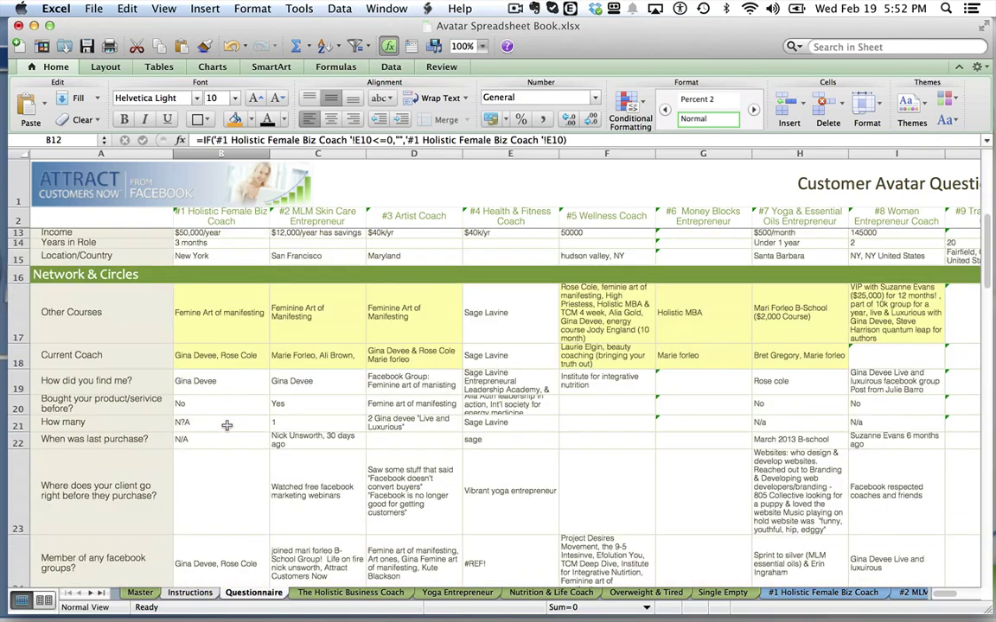
left_click(225, 318)
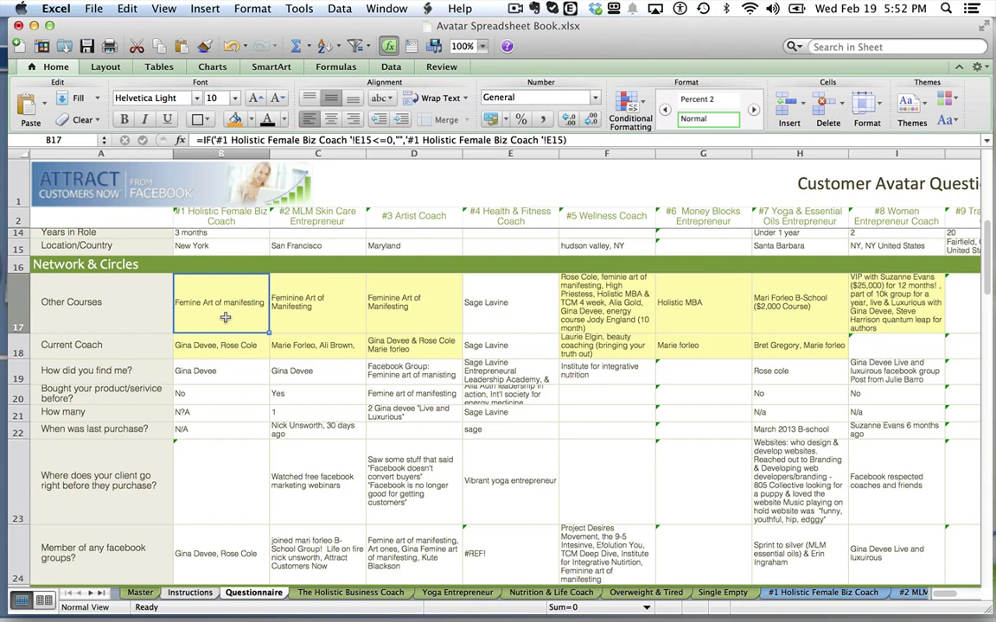
key("Right")
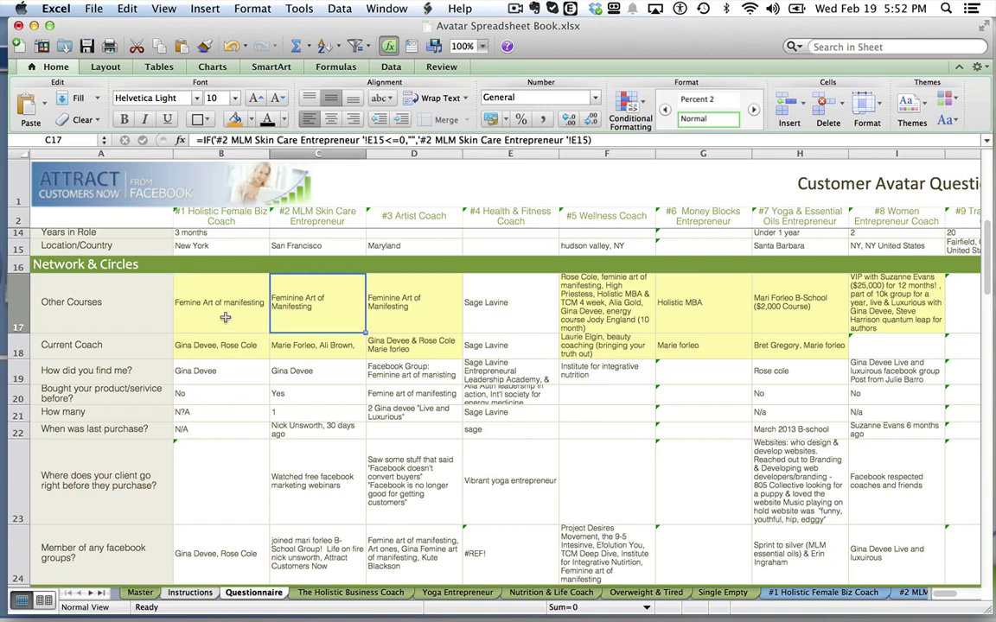
key("Right")
key("Left")
key("Right")
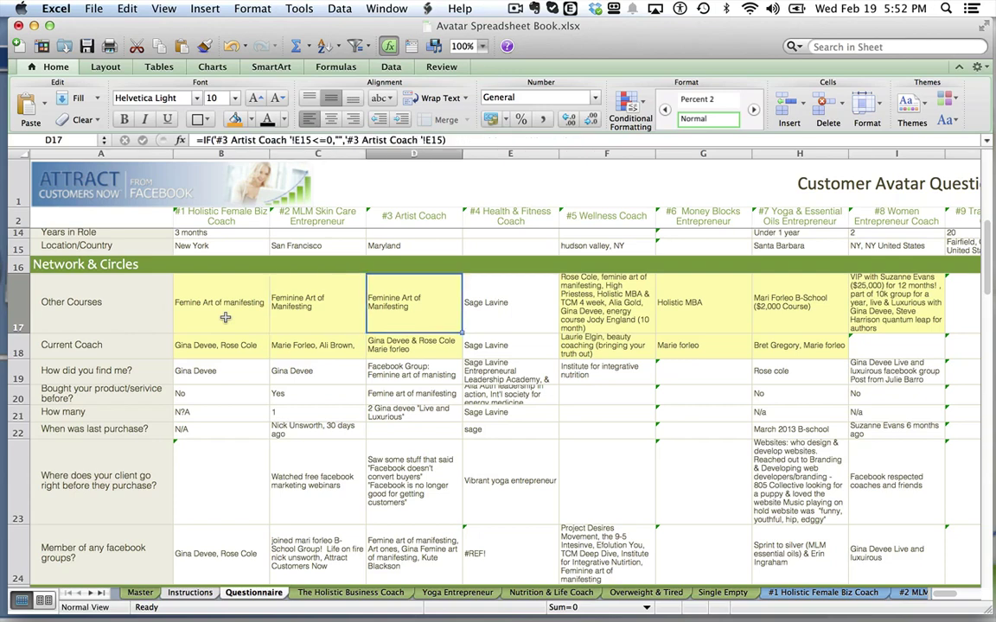
key("Right")
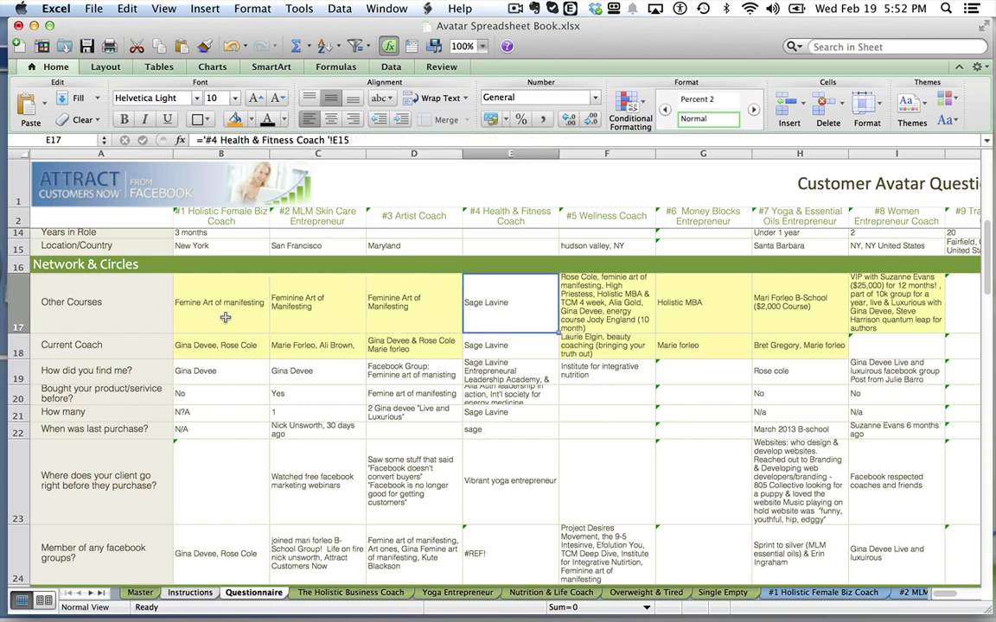
key("Left")
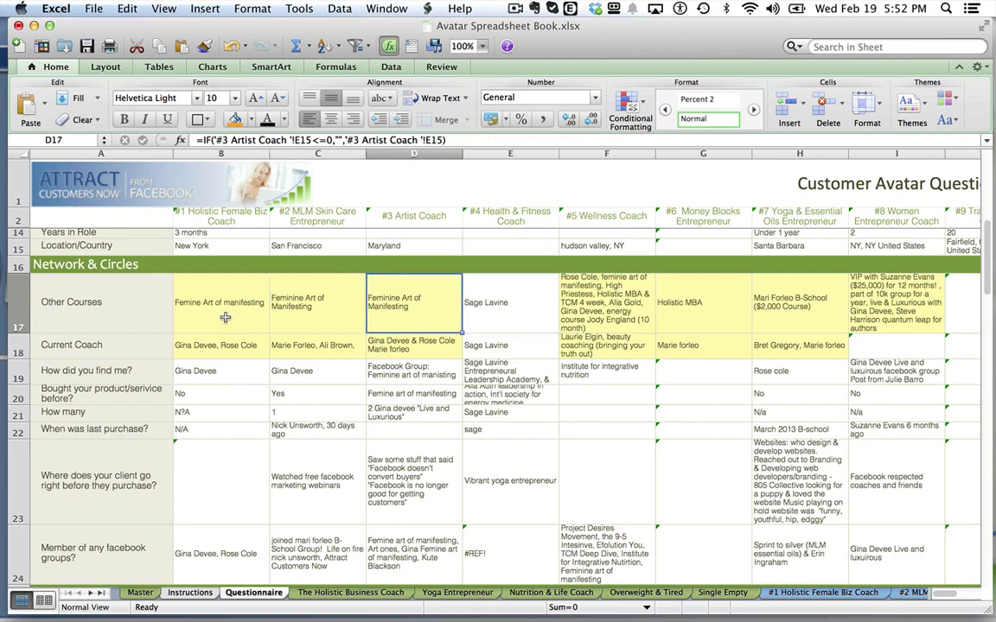
key("Right")
key("Right")
key("Right")
key("Right")
key("Right")
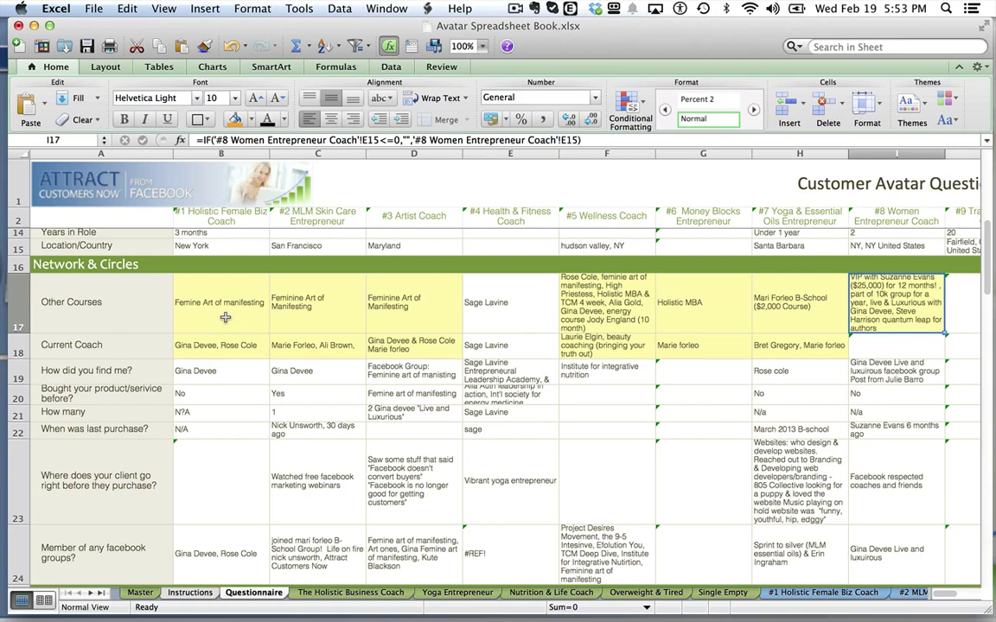
key("Down")
key("super+v")
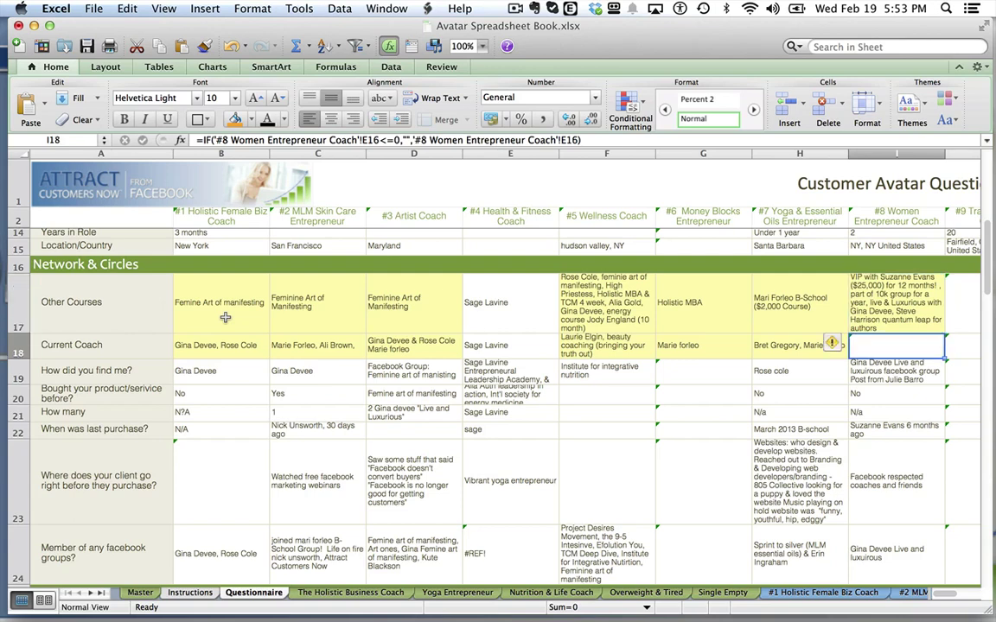
Compare the "Member of any facebook groups?" answers across the customer columns, returning to the first customer
left_click(219, 554)
key("Right")
key("Right")
key("Right")
key("Right")
key("Right")
key("Right")
key("Right")
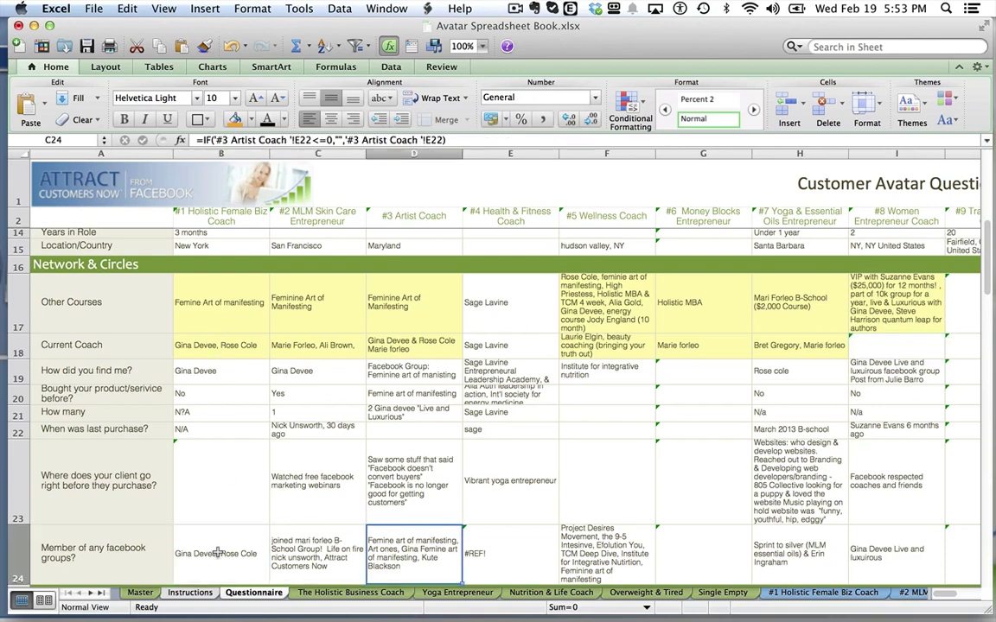
key("Left")
key("Left")
key("Left")
key("Left")
key("Left")
key("Left")
key("Left")
key("Left")
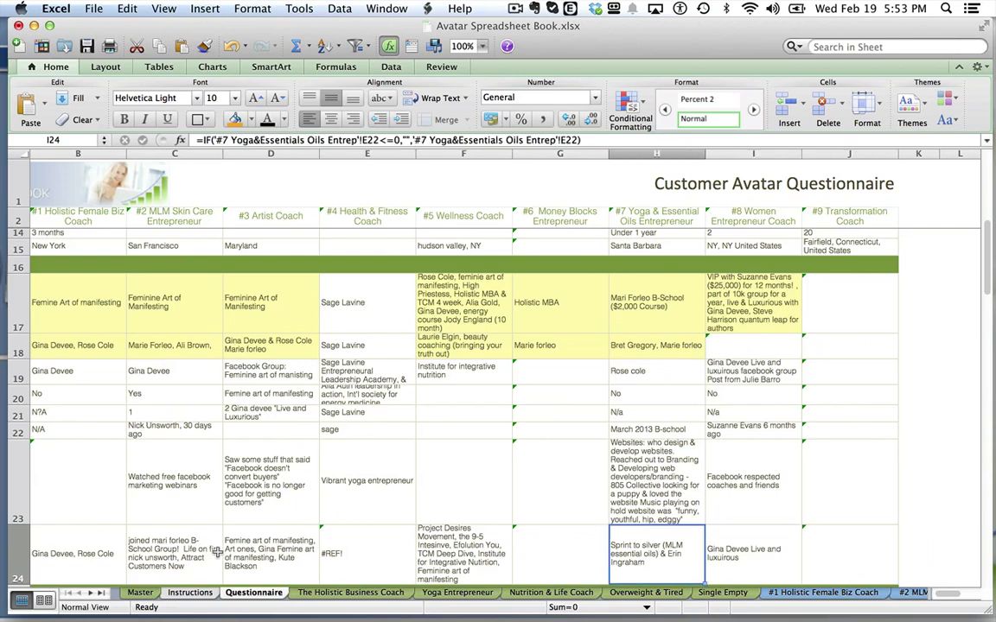
key("Right")
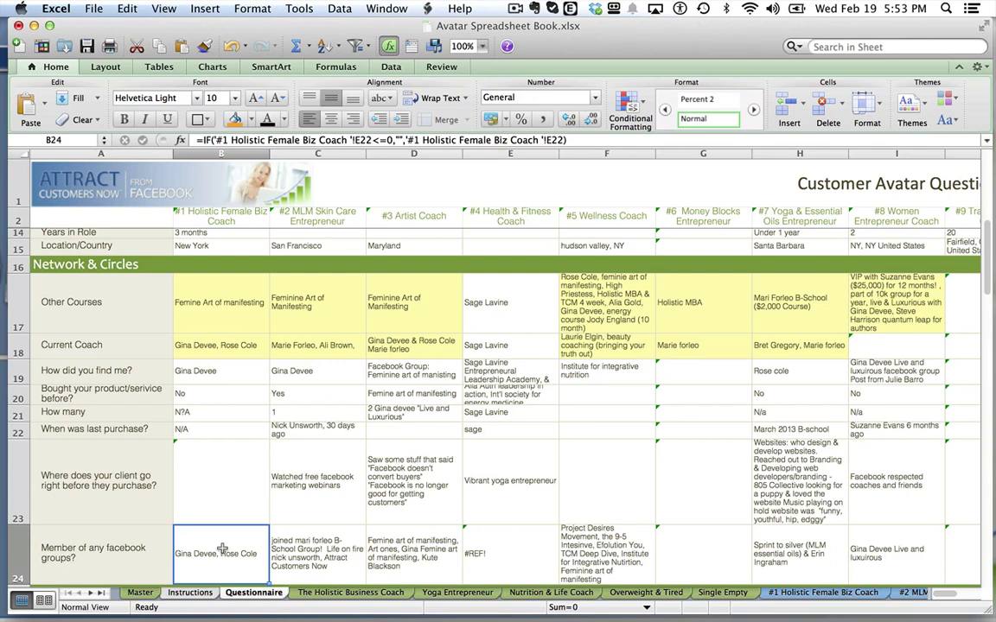
key("Down")
key("Up")
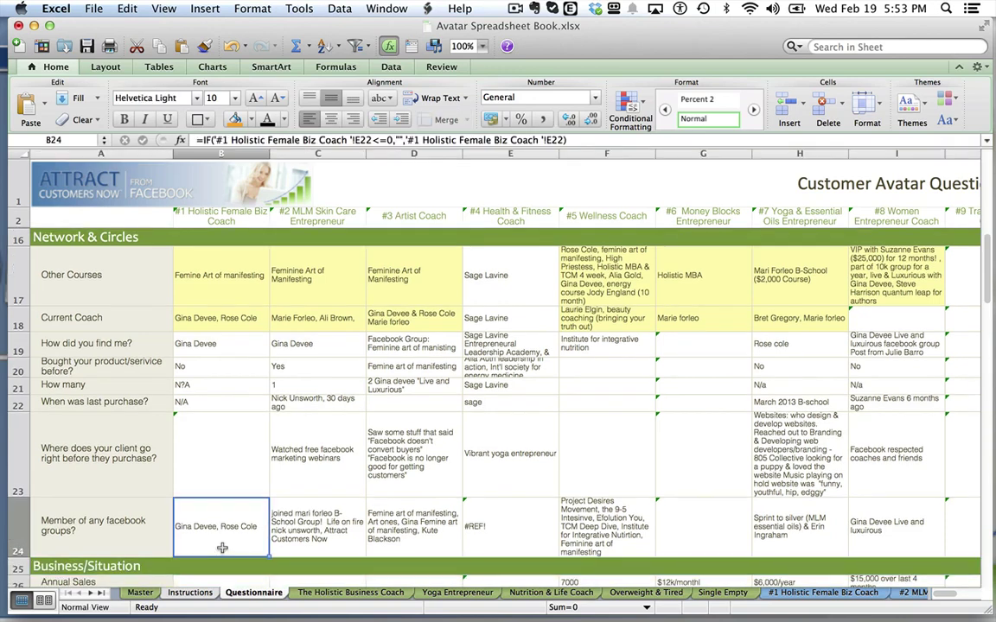
Look down the first customer's Business/Situation answers from Annual Sales to Recent Changes
key("Down")
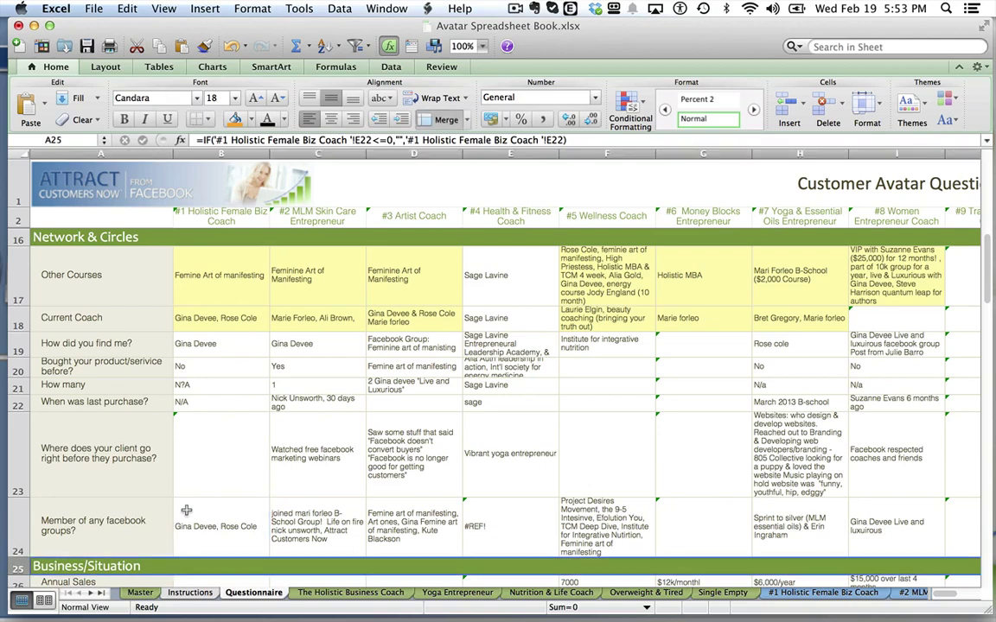
key("Down")
key("Down")
key("Down")
key("Down")
key("Down")
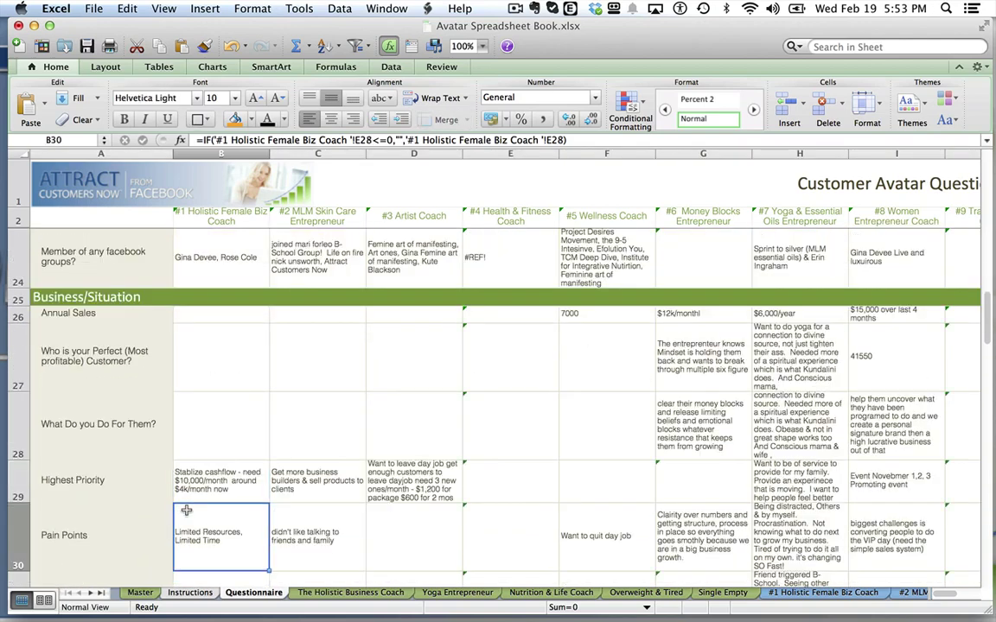
key("Down")
key("Down")
key("Down")
key("Down")
key("Down")
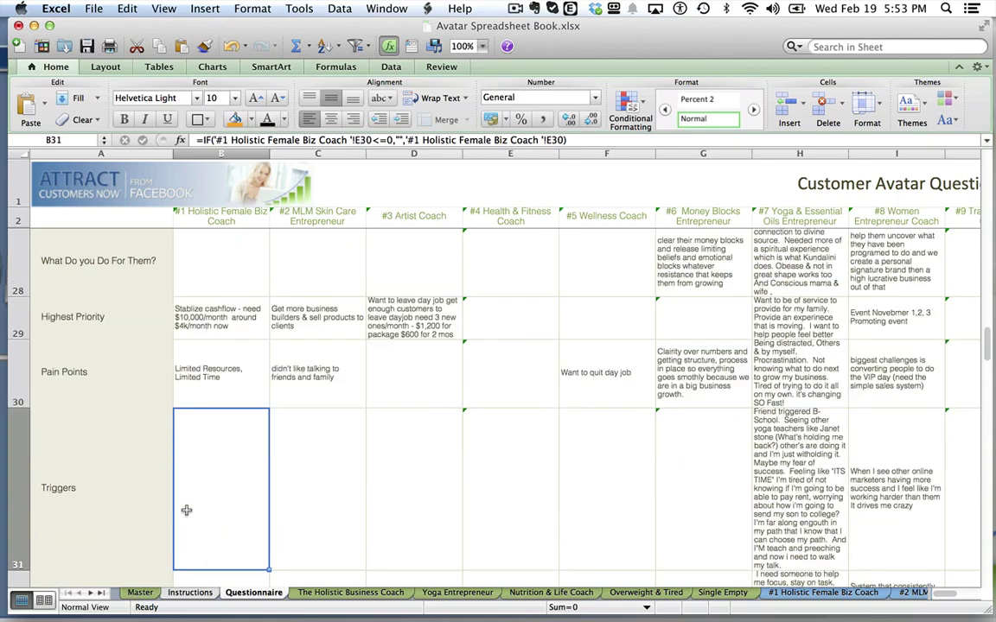
key("Up")
key("Up")
key("Up")
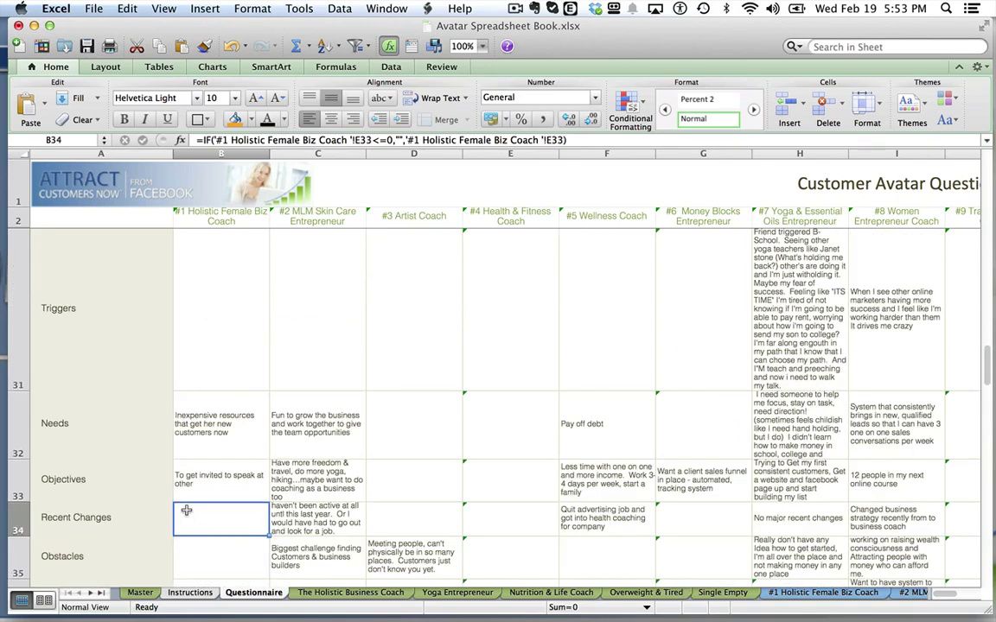
Review the #3 Artist Coach's Business/Situation answers from Needs down to Goals
key("Right")
key("Right")
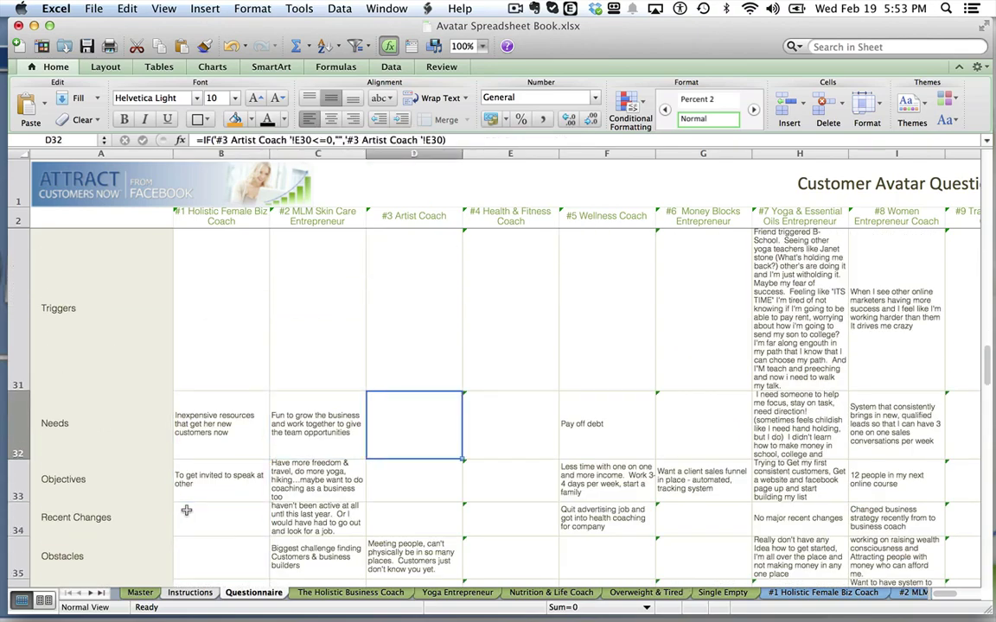
key("Down")
key("Down")
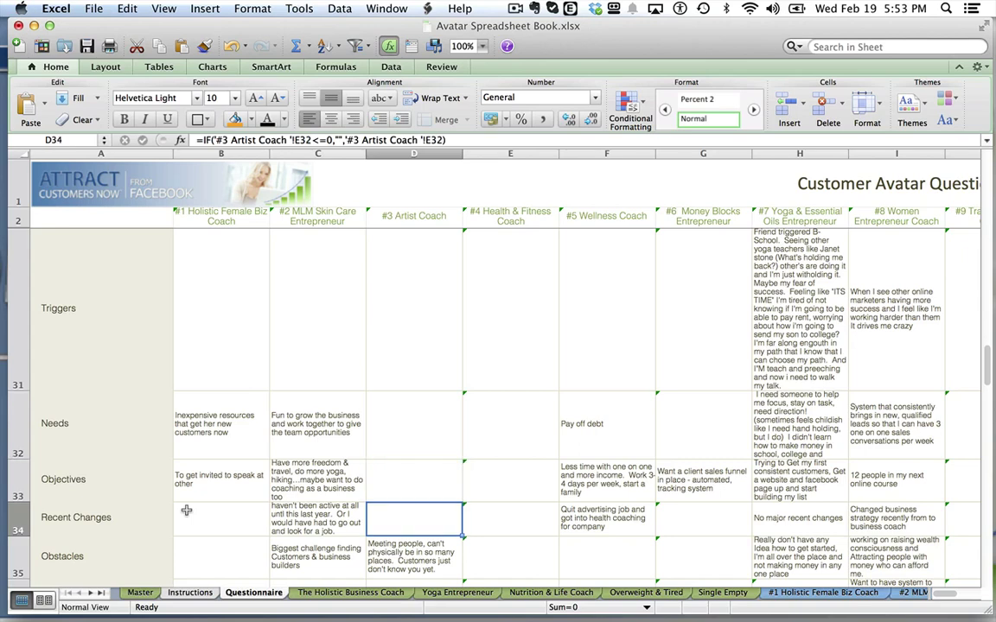
key("Down")
key("Down")
key("Down")
key("Down")
key("Down")
key("Down")
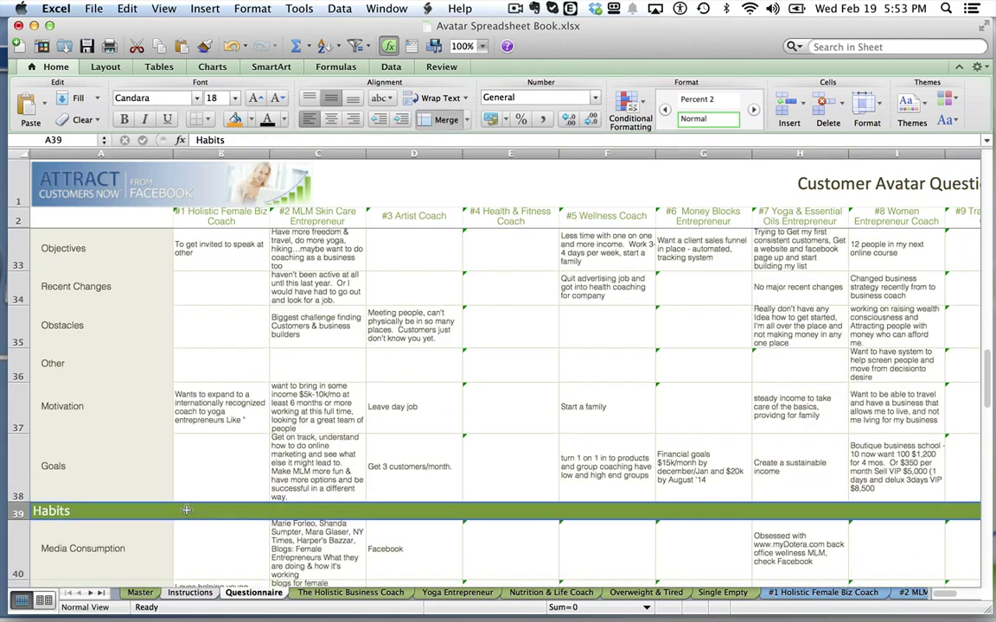
Look through the Habits and Their Words sections, ending on the first customer's "Where do you want to be?" answer
key("Down")
key("Down")
key("Down")
key("Down")
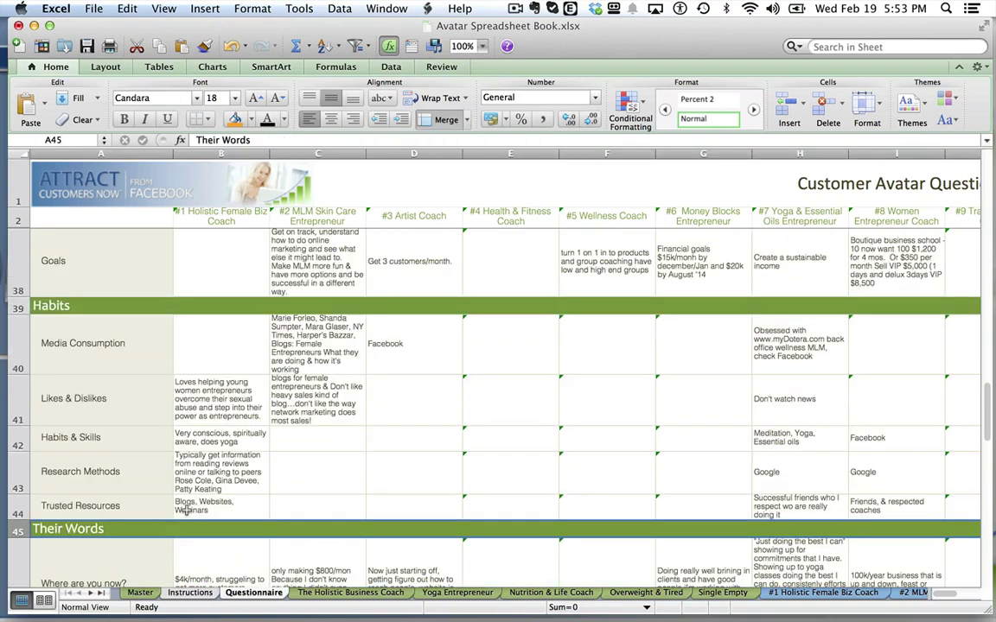
key("Down")
key("Down")
key("Down")
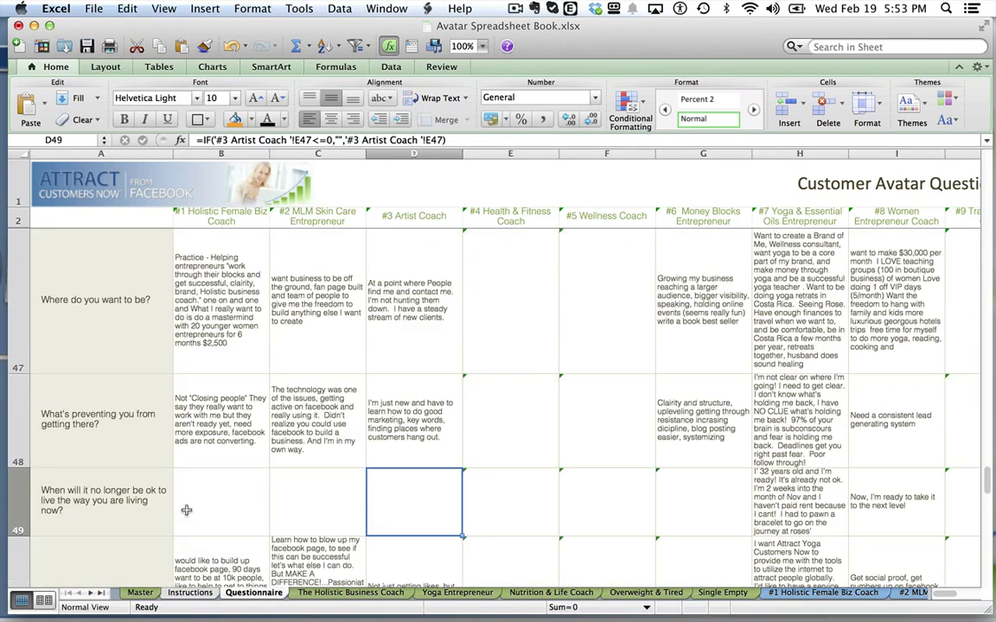
key("Up")
key("Up")
key("Left")
key("Left")
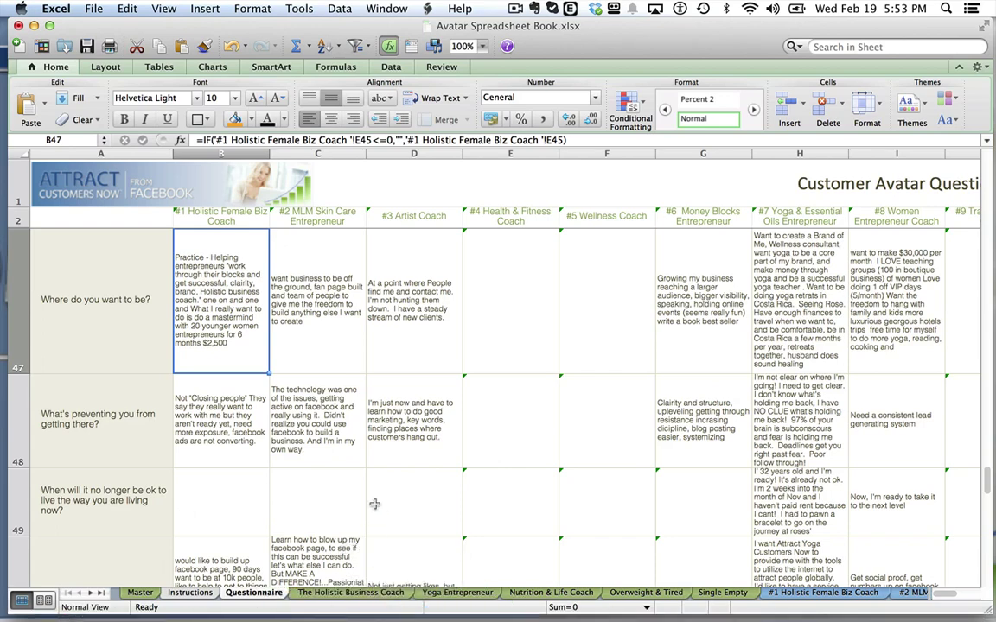
Open The Holistic Business Coach sheet and look through its profile from Background to Decision and back to the top
left_click(355, 593)
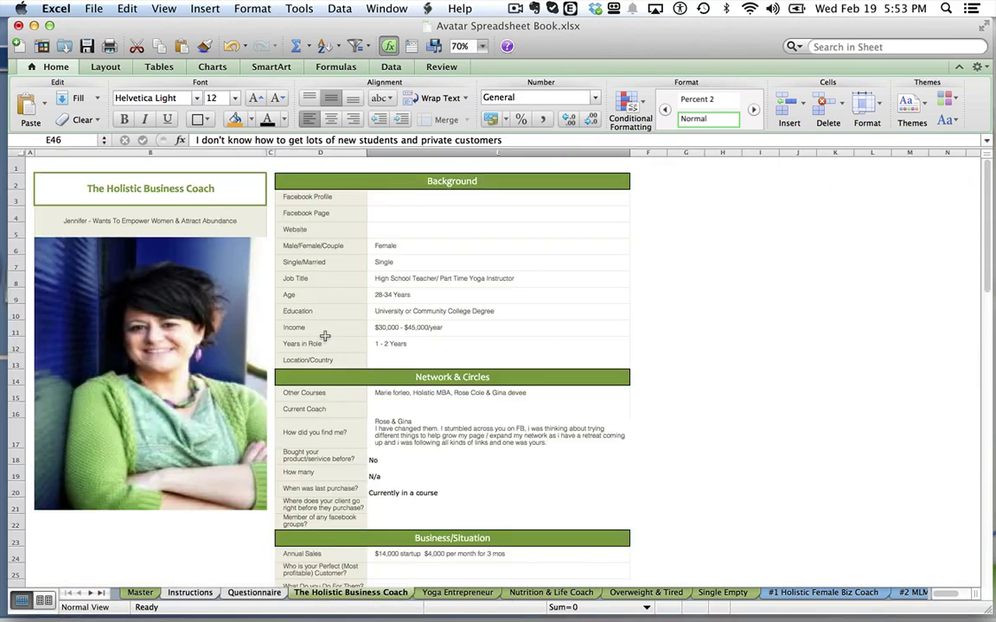
scroll(438, 421, "down", 8)
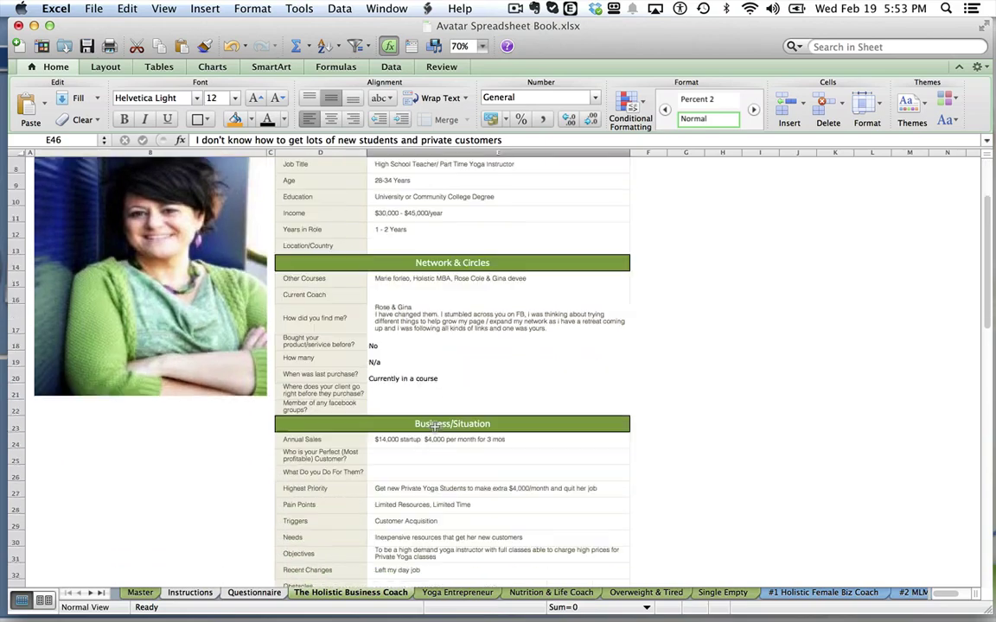
scroll(435, 427, "down", 7)
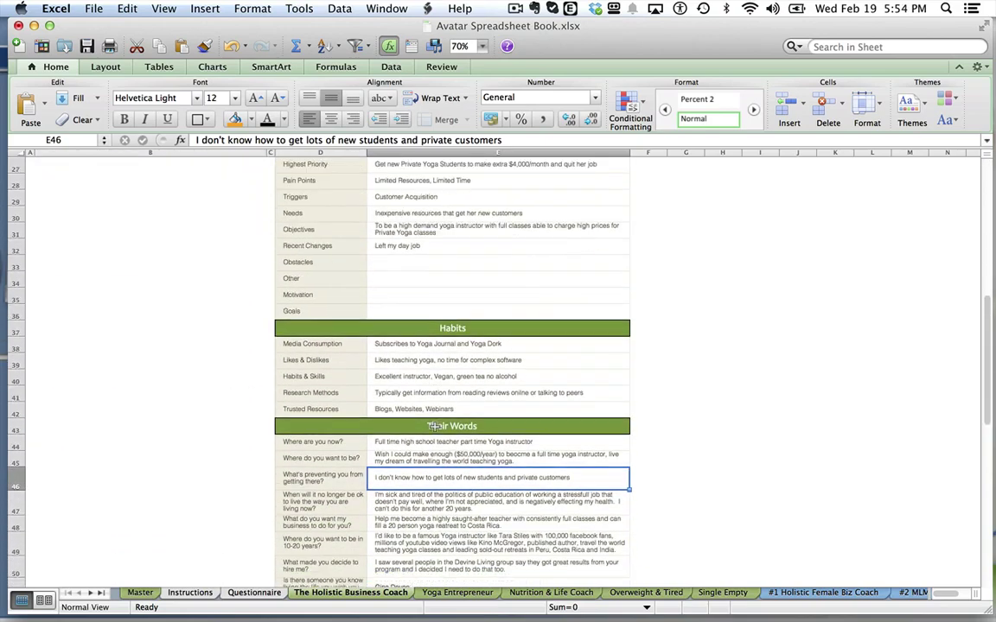
scroll(435, 427, "down", 4)
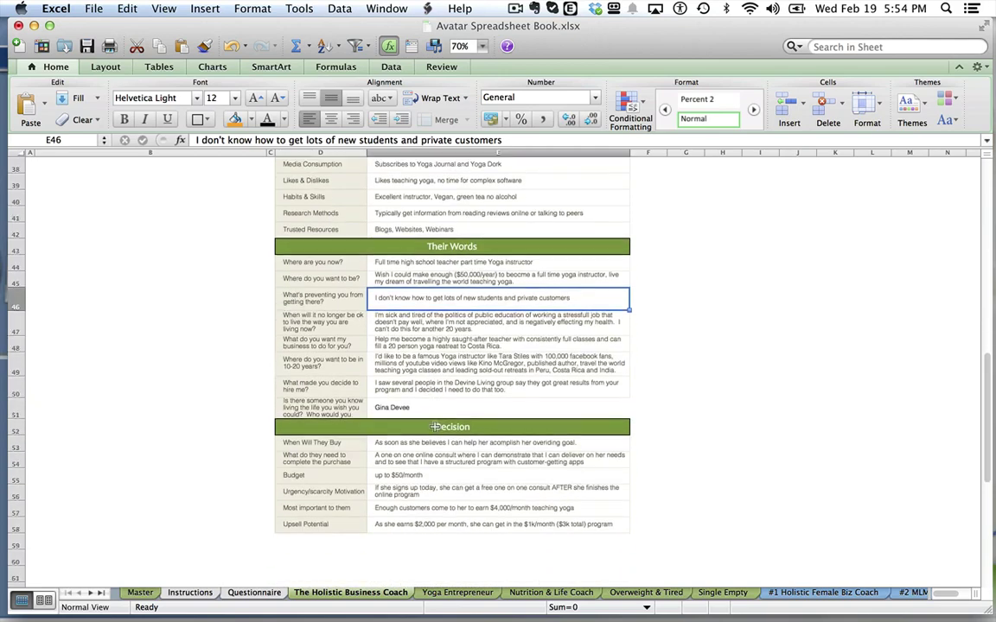
scroll(434, 427, "up", 11)
scroll(435, 427, "up", 5)
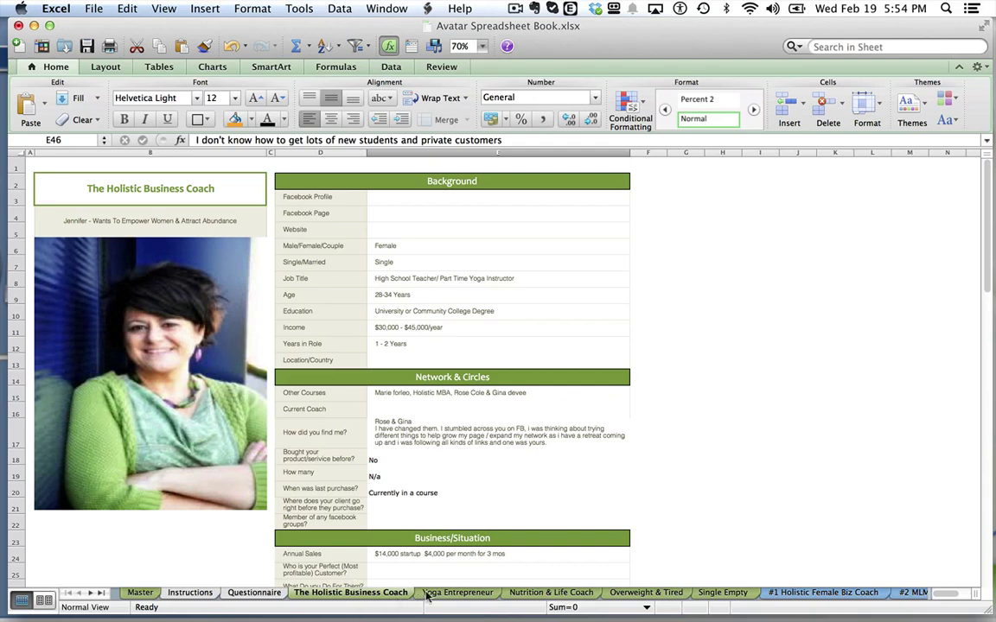
Look over the Yoga Entrepreneur, Nutrition & Life Coach and Single Empty Nester avatar sheets, and return to The Holistic Business Coach
left_click(458, 592)
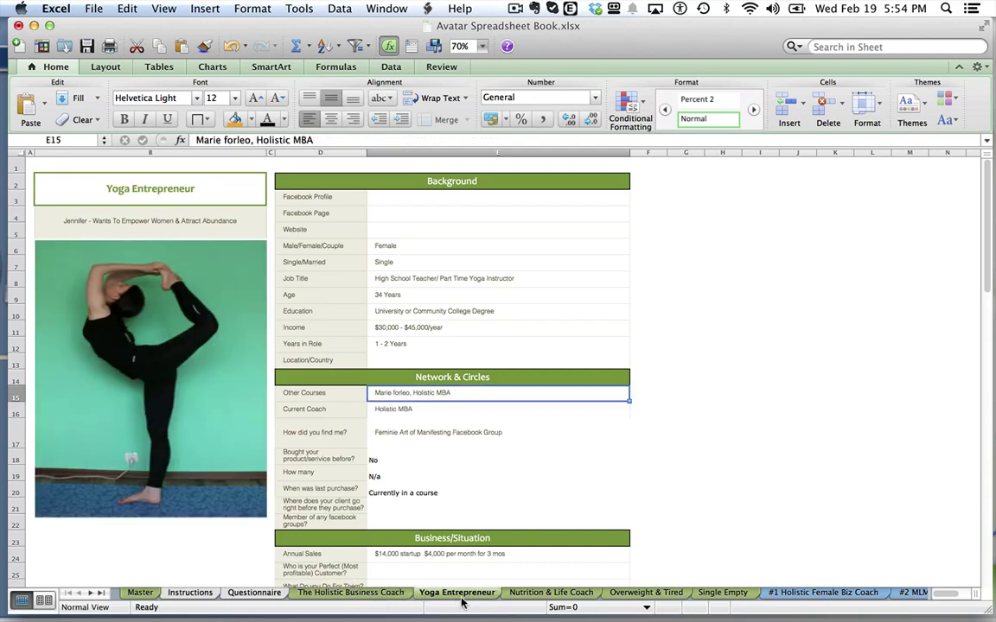
left_click(545, 592)
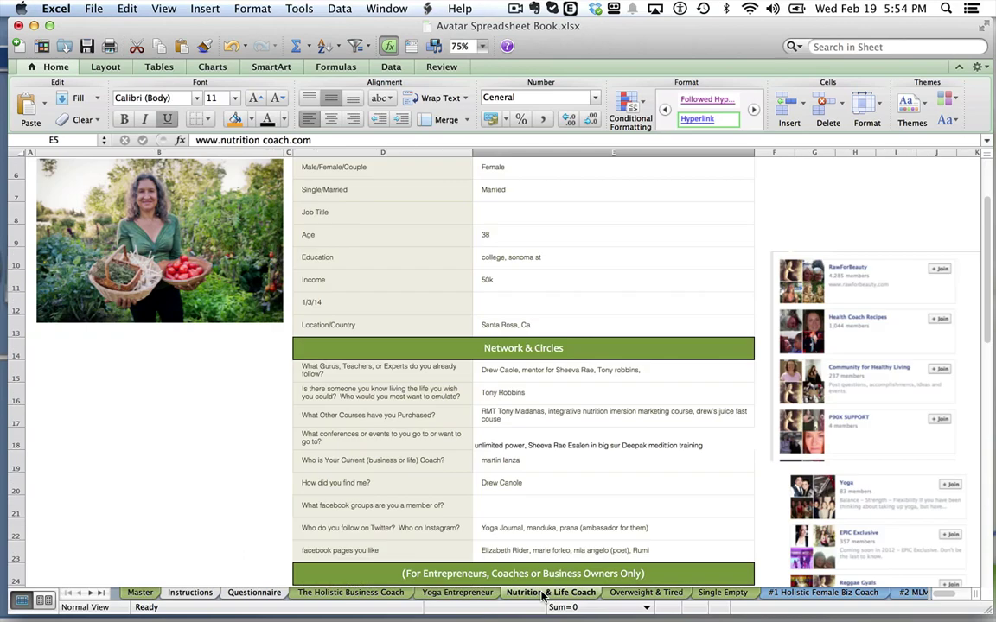
left_click(722, 593)
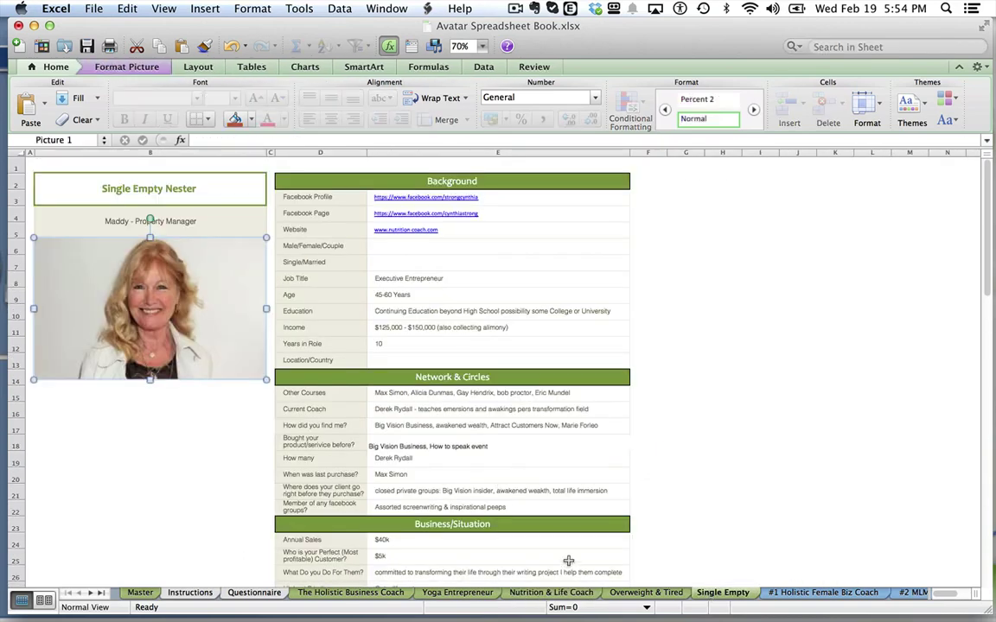
left_click(548, 593)
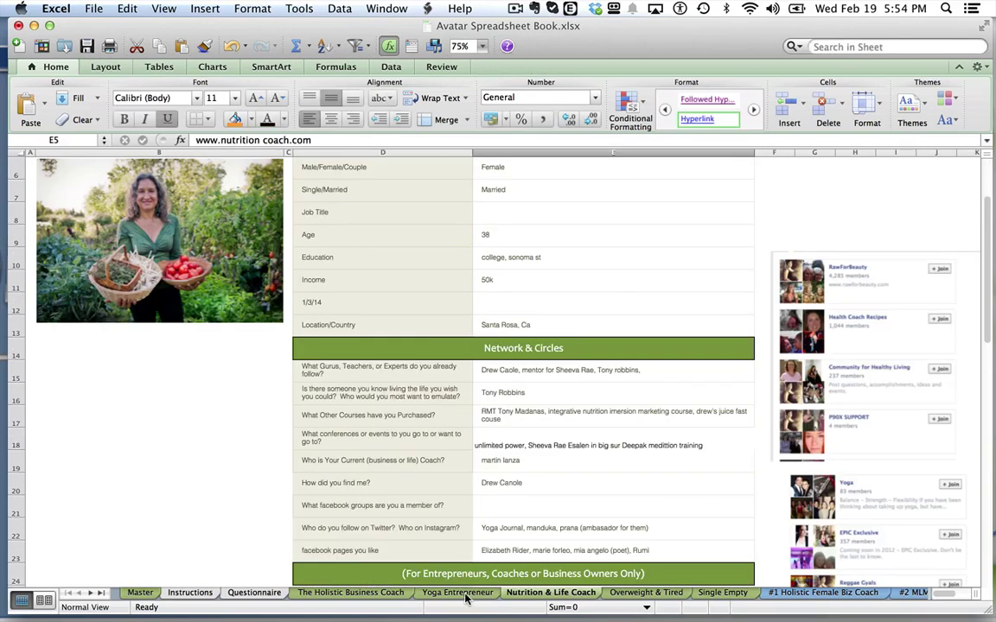
left_click(462, 593)
left_click(350, 593)
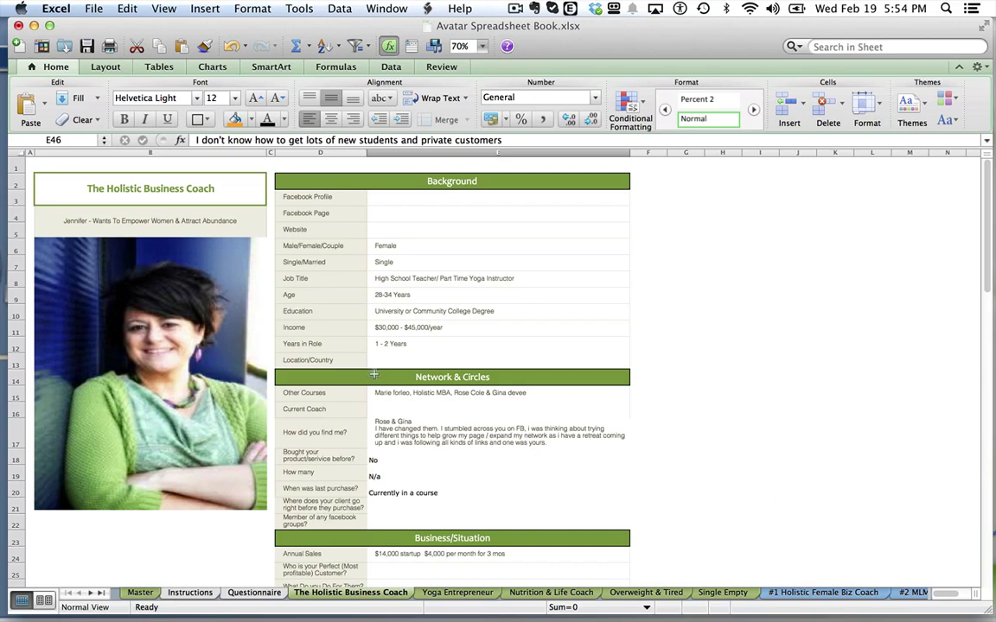
Open the Questionnaire sheet and look back up from the "Where do you want to be?" row to the Background answers
left_click(254, 592)
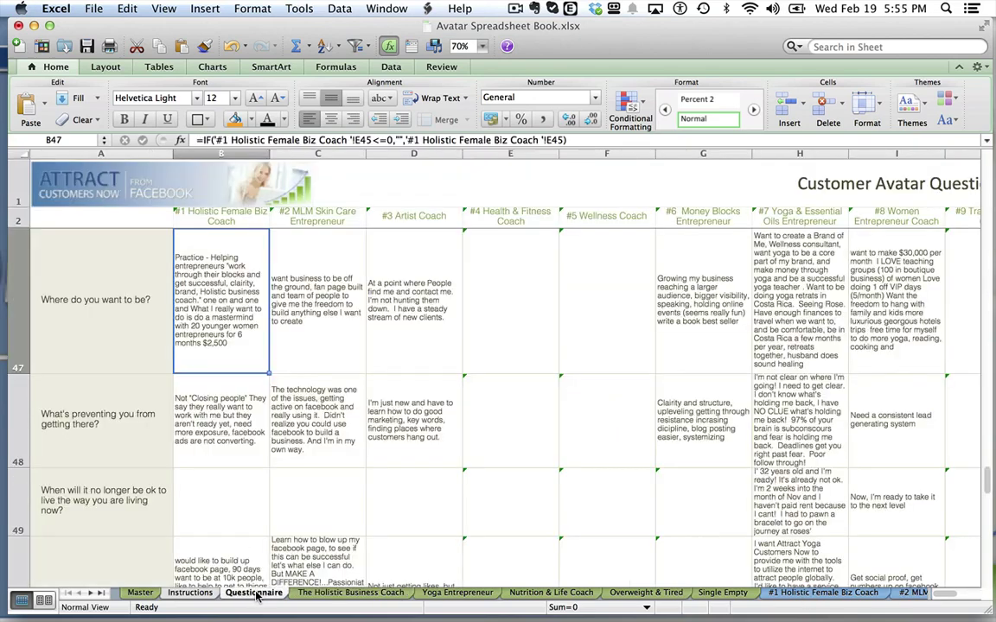
scroll(235, 397, "up", 15)
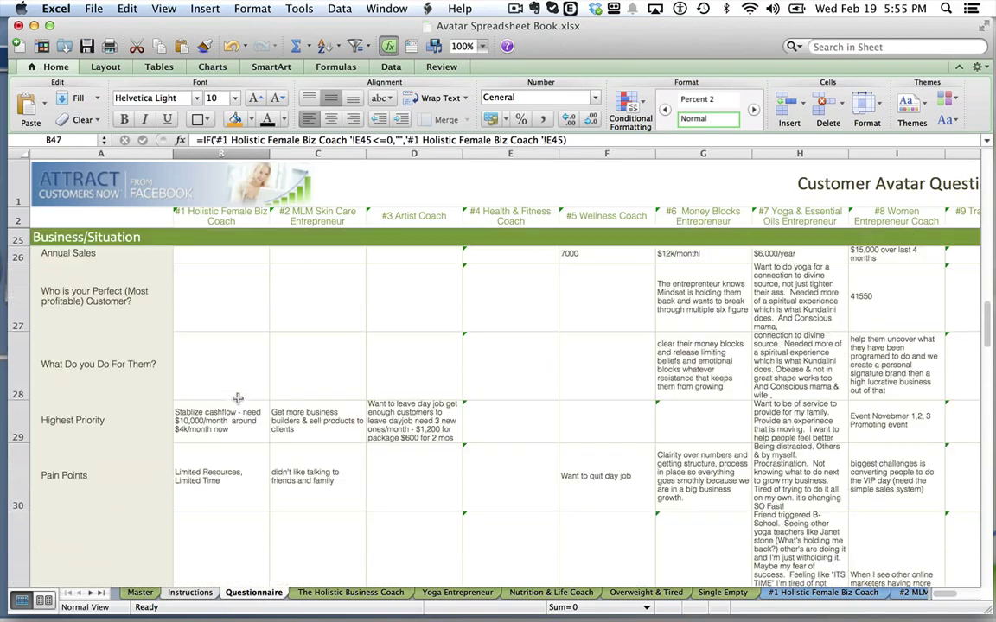
scroll(236, 397, "up", 2)
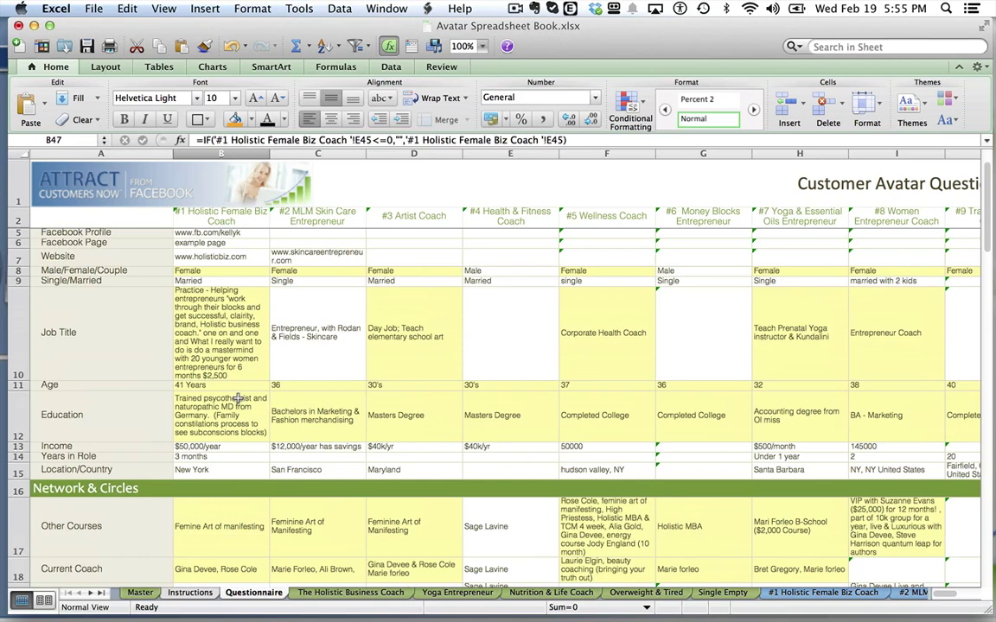
Look through the avatar sheets from The Holistic Business Coach to Overweight & Tired, and return to the beginning of the Nutrition & Life Coach profile
left_click(346, 594)
left_click(444, 595)
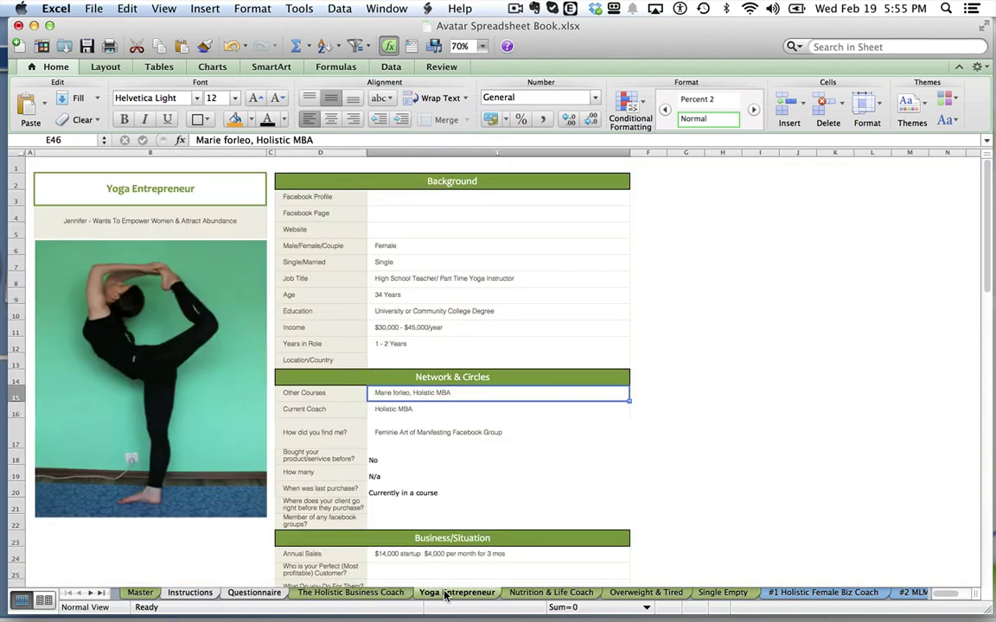
left_click(538, 594)
left_click(627, 594)
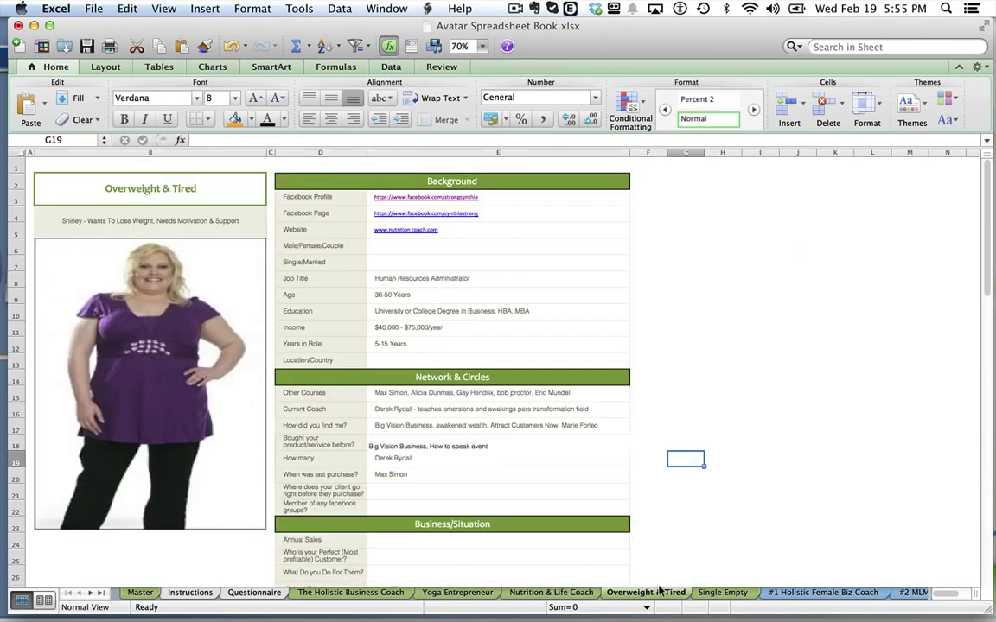
left_click(564, 595)
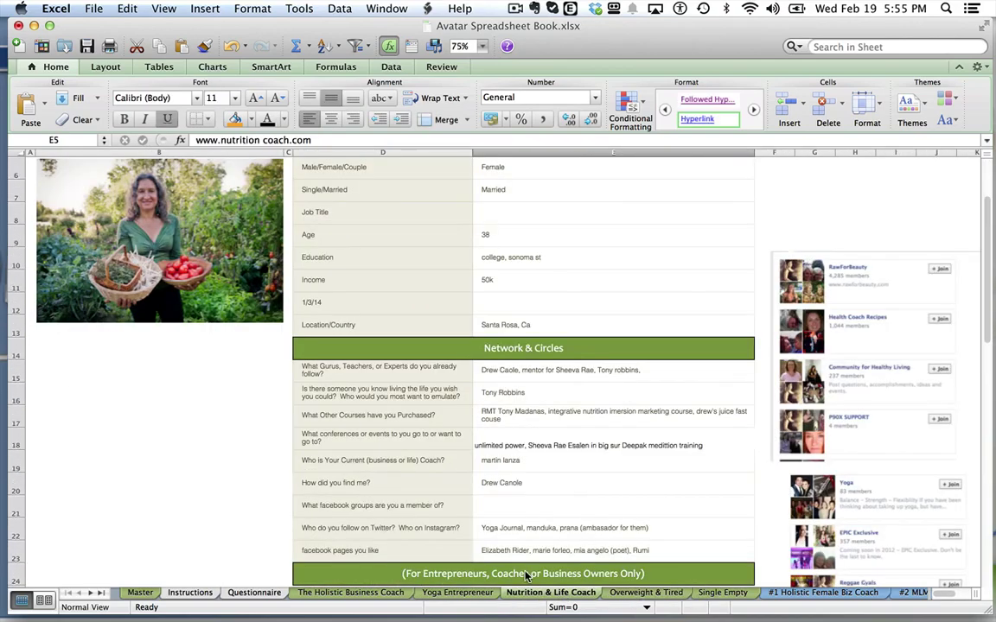
scroll(277, 425, "up", 1)
scroll(277, 422, "up", 3)
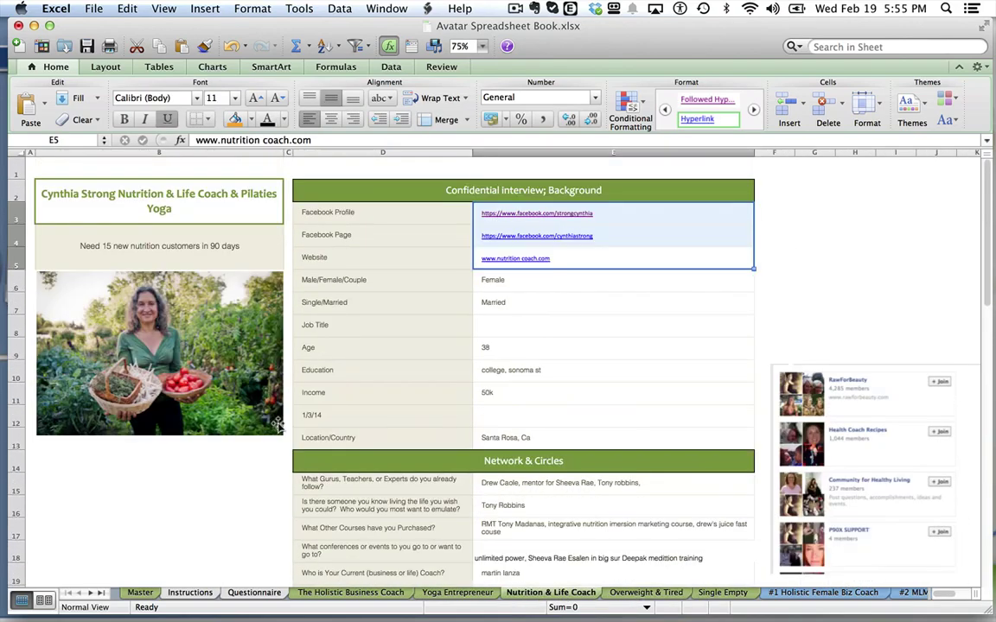